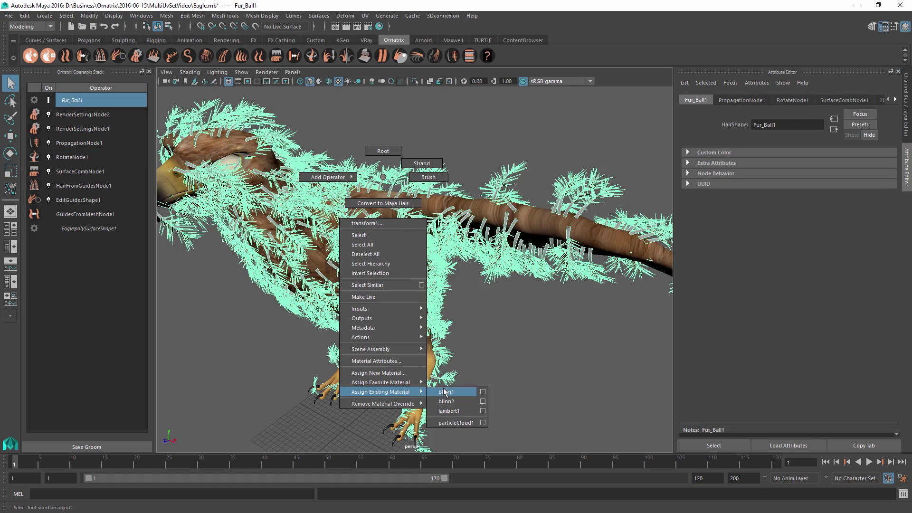
# Step: Assign the existing blinn1 material to the eagle's Fur_Ball1 feathers and inspect the textured feathers from the front
pyautogui.click(447, 392)
pyautogui.click(531, 317)
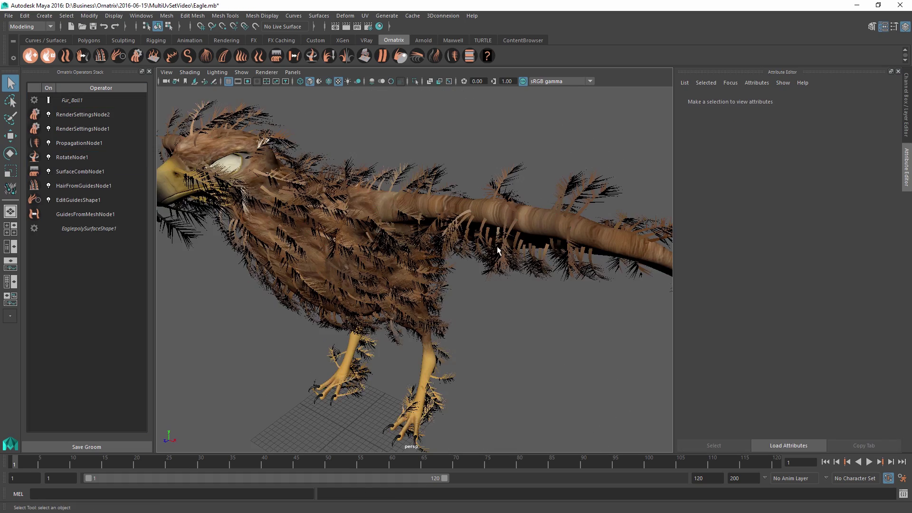
pyautogui.keyDown('alt'); pyautogui.moveTo(530, 315); pyautogui.dragTo(570, 261); pyautogui.keyUp('alt')
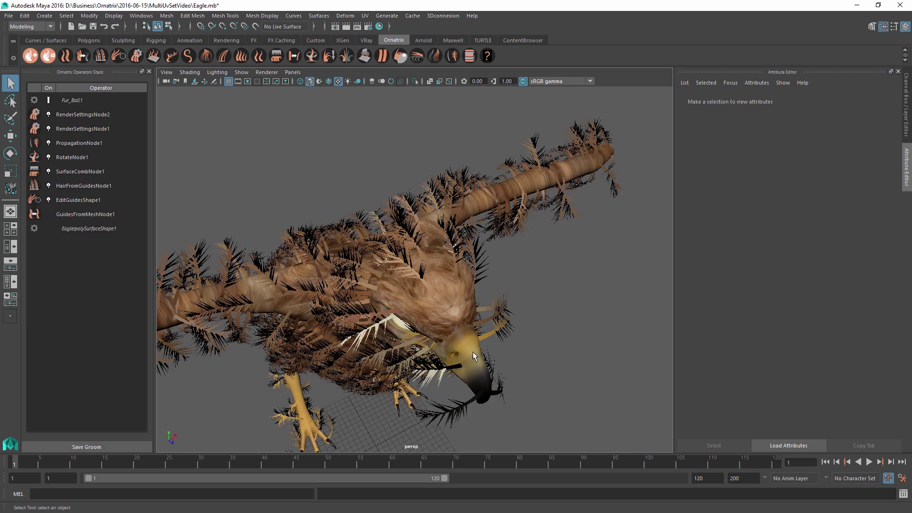
pyautogui.keyDown('alt'); pyautogui.moveTo(472, 352); pyautogui.dragTo(474, 269); pyautogui.keyUp('alt')
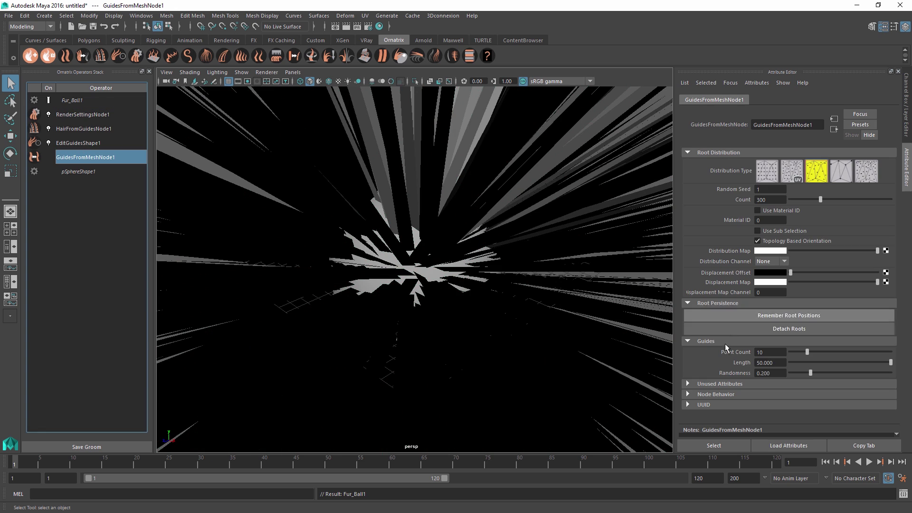
# Step: Shorten the sphere's guide length to 6.938 and set the hair's viewport count to 100
pyautogui.click(803, 362)
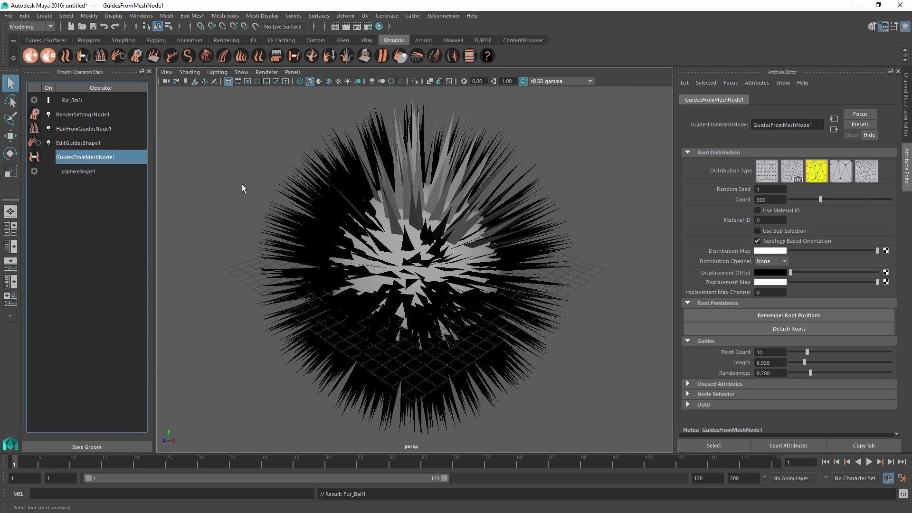
pyautogui.click(89, 133)
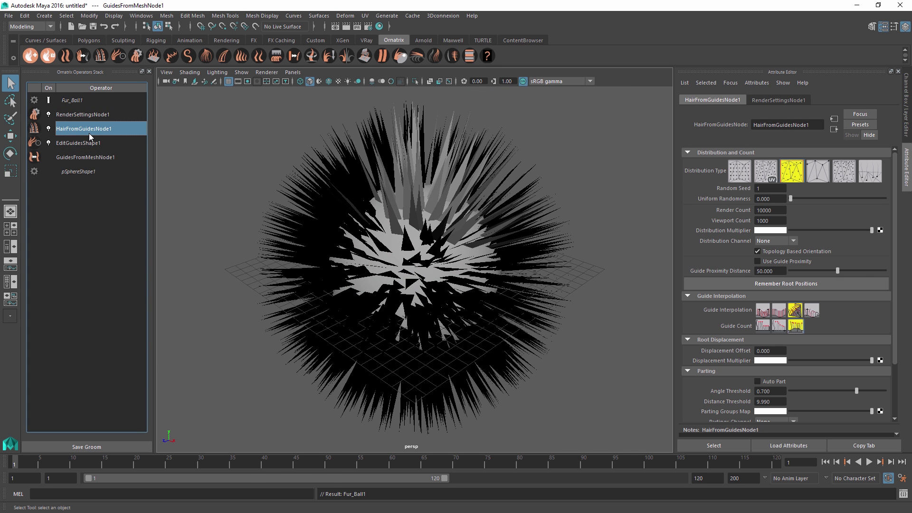
pyautogui.click(771, 220)
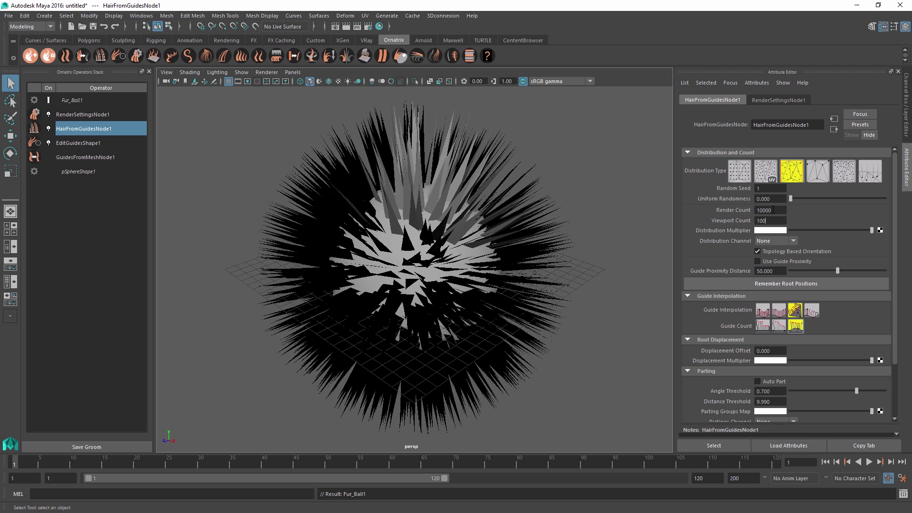
pyautogui.press('Return')
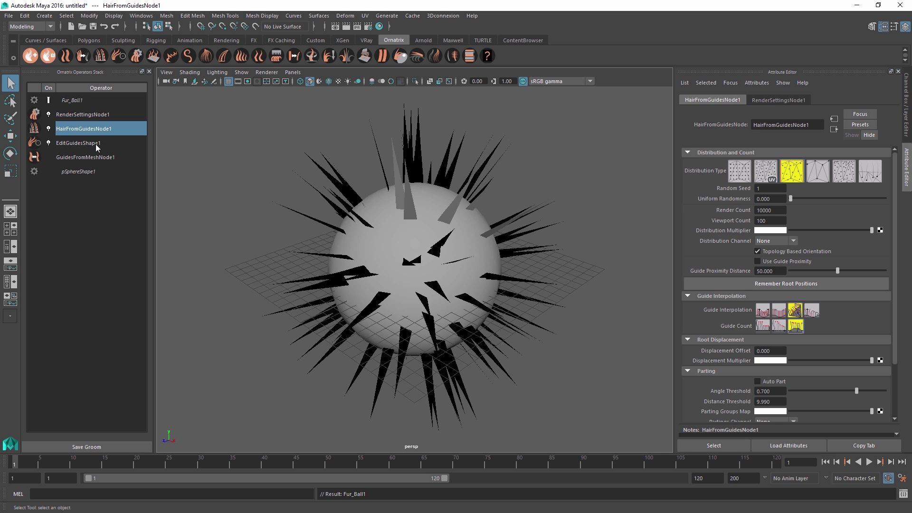
# Step: Reduce the strand radius in RenderSettingsNode1 to 0.158
pyautogui.click(75, 114)
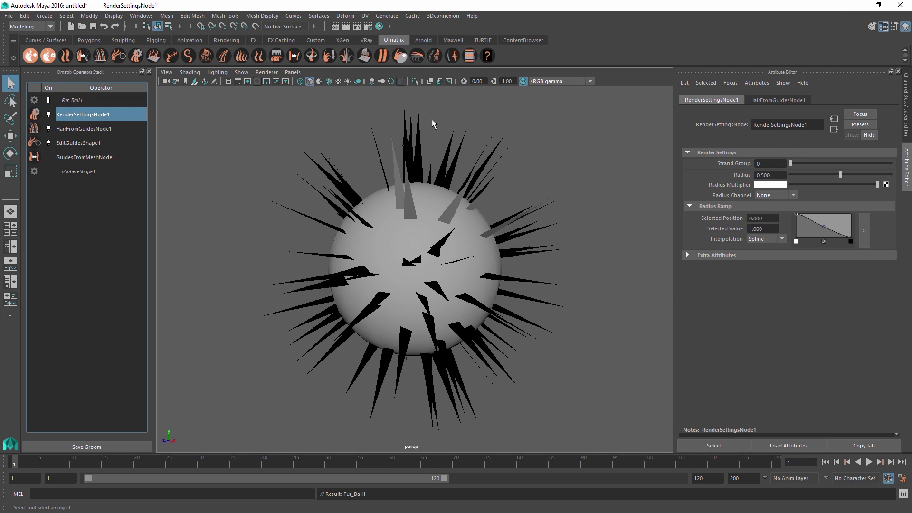
pyautogui.click(806, 175)
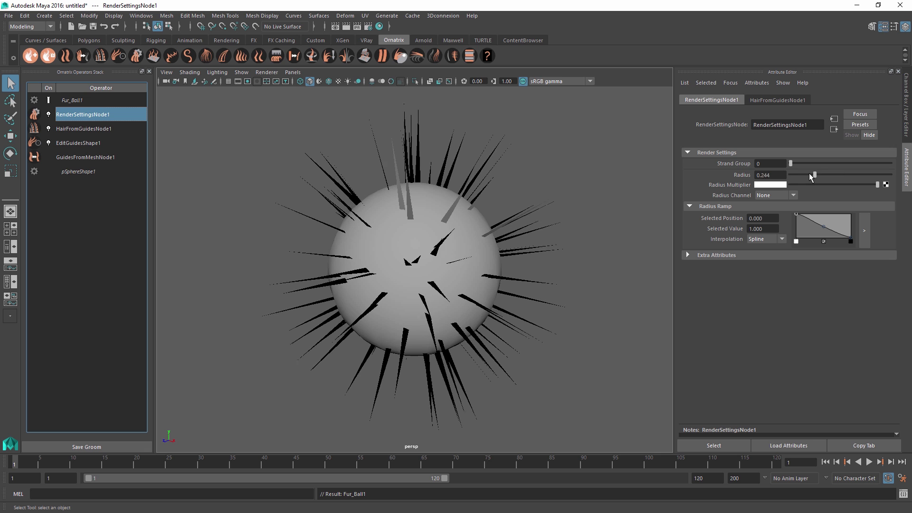
pyautogui.keyDown('alt'); pyautogui.moveTo(429, 163); pyautogui.dragTo(461, 224); pyautogui.keyUp('alt')
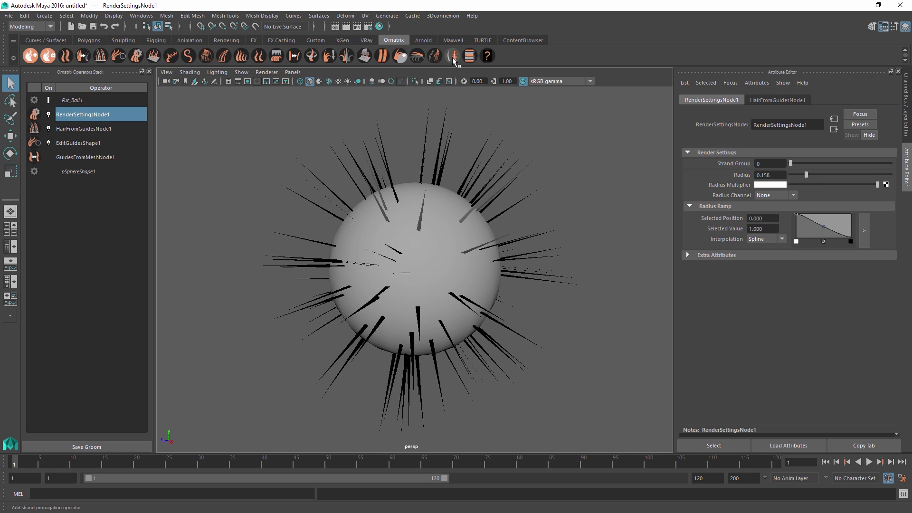
# Step: Add a strand propagation operator to the sphere's hair and inspect the resulting strands from several angles
pyautogui.click(451, 56)
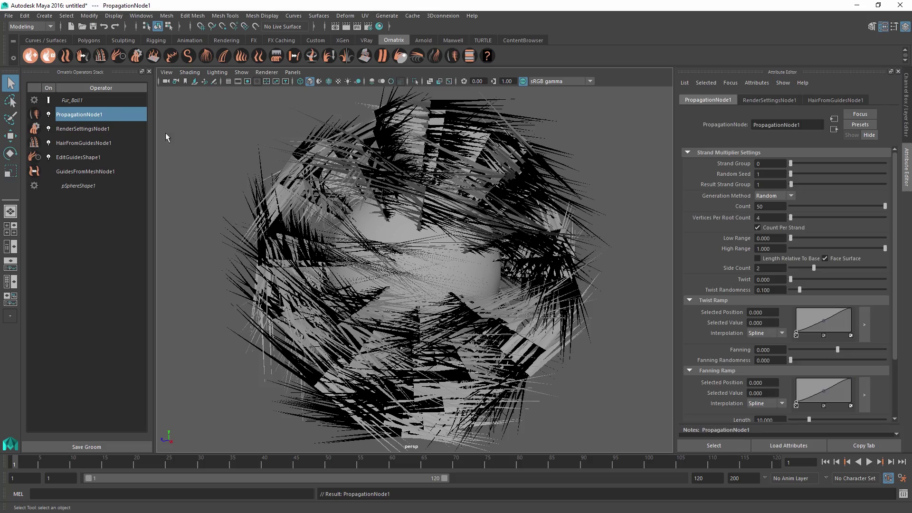
pyautogui.moveTo(413, 235)
pyautogui.keyDown('alt'); pyautogui.mouseDown()
pyautogui.moveTo(359, 220)
pyautogui.moveTo(417, 228)
pyautogui.mouseUp(); pyautogui.keyUp('alt')
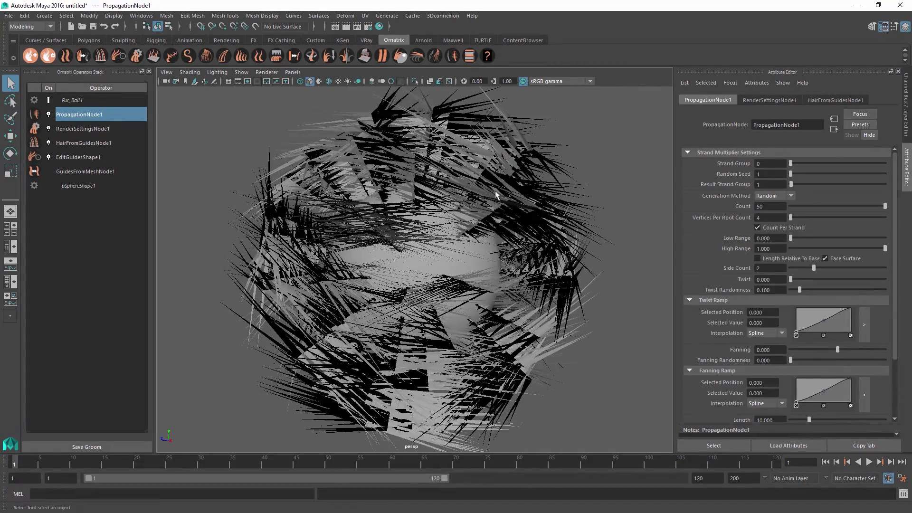
pyautogui.keyDown('alt'); pyautogui.moveTo(498, 196); pyautogui.dragTo(483, 210); pyautogui.keyUp('alt')
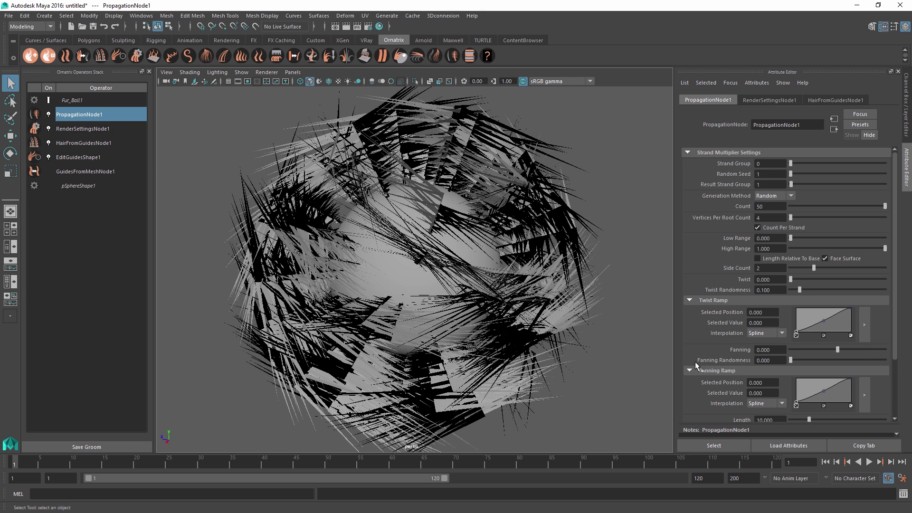
# Step: Shorten the propagated strands to a length of 3.299 and set their length randomness to 0
pyautogui.scroll(-3, 695, 361)
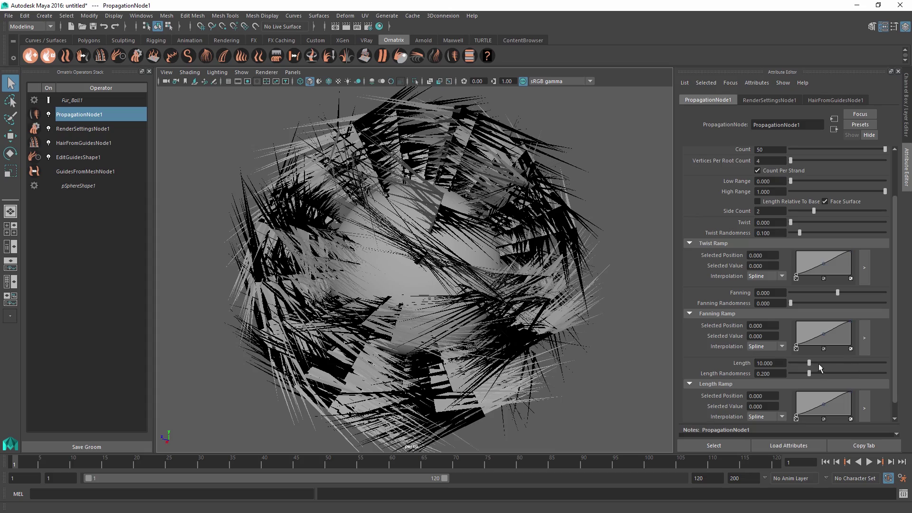
pyautogui.moveTo(819, 363); pyautogui.dragTo(785, 357)
pyautogui.scroll(-1, 803, 363)
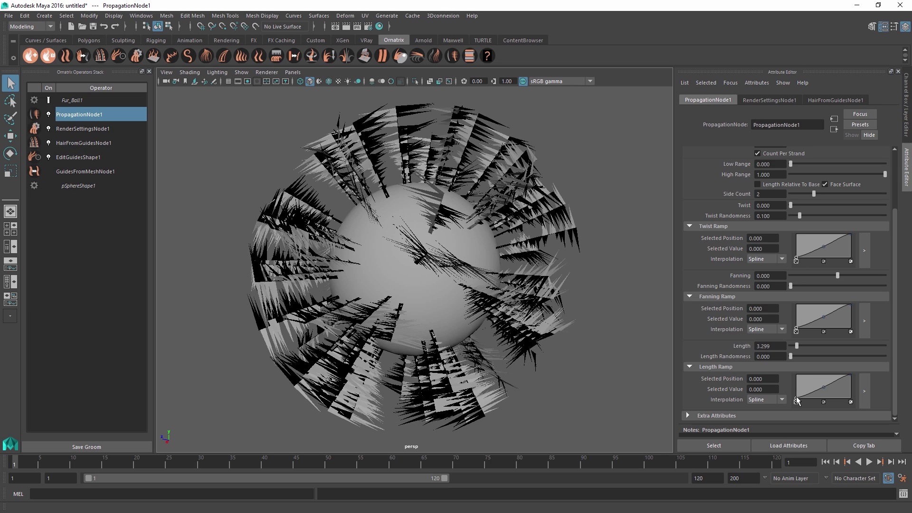
# Step: Raise the Length Ramp's start point to 0.860 and its middle point to 0.900
pyautogui.moveTo(796, 401); pyautogui.dragTo(796, 379)
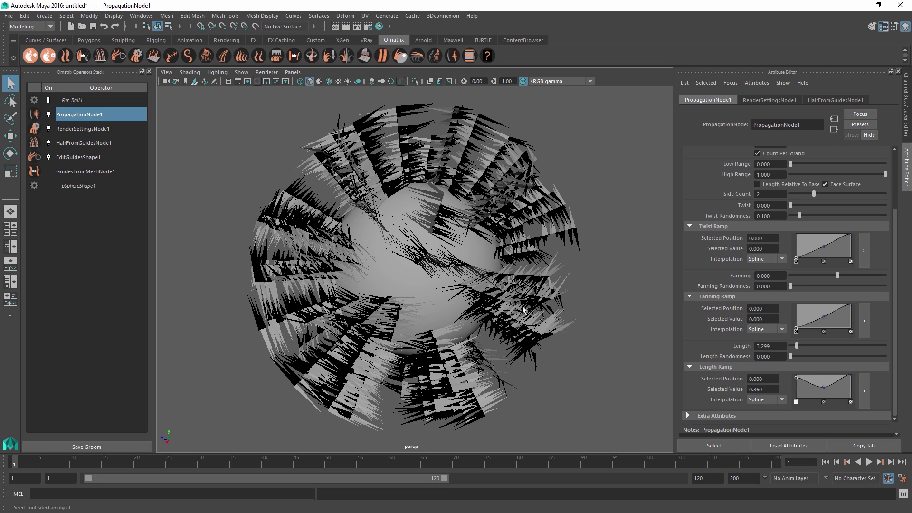
pyautogui.keyDown('alt'); pyautogui.moveTo(523, 309); pyautogui.dragTo(418, 237); pyautogui.keyUp('alt')
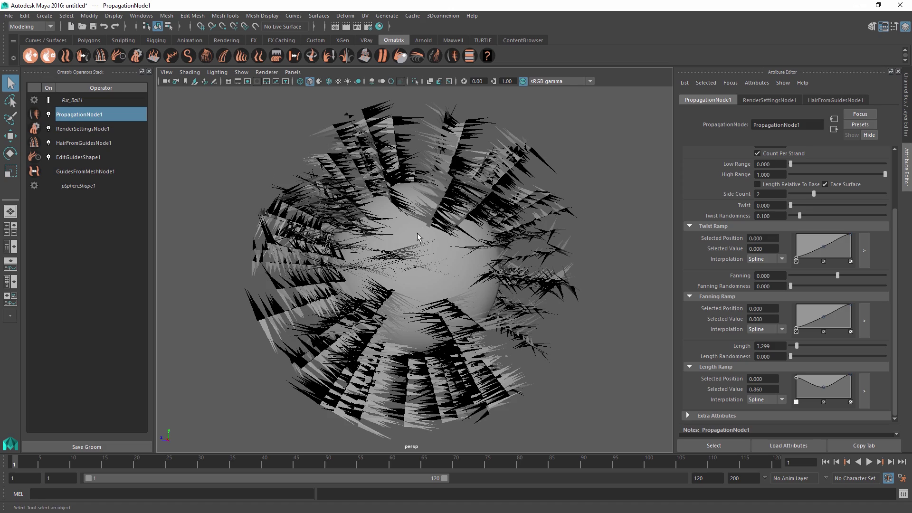
pyautogui.moveTo(824, 383); pyautogui.dragTo(824, 377)
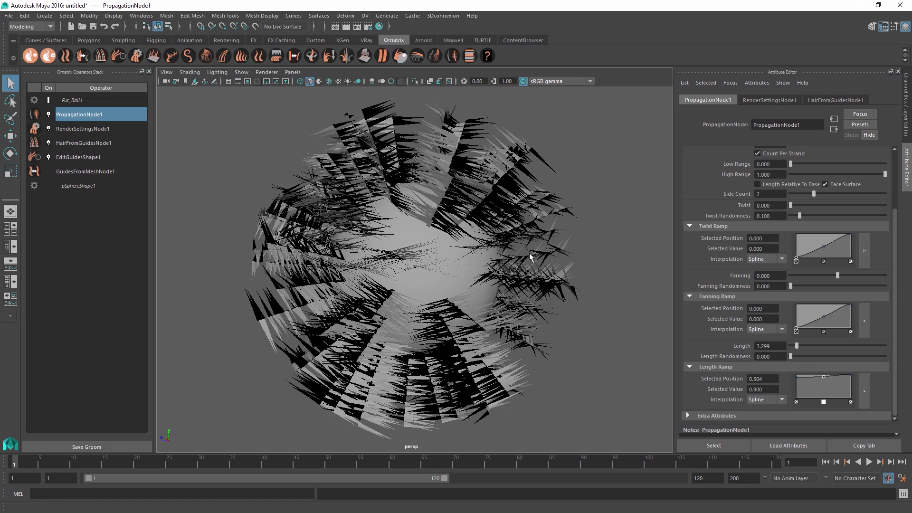
pyautogui.keyDown('alt'); pyautogui.moveTo(532, 258); pyautogui.dragTo(439, 227); pyautogui.keyUp('alt')
pyautogui.scroll(3, 439, 227)
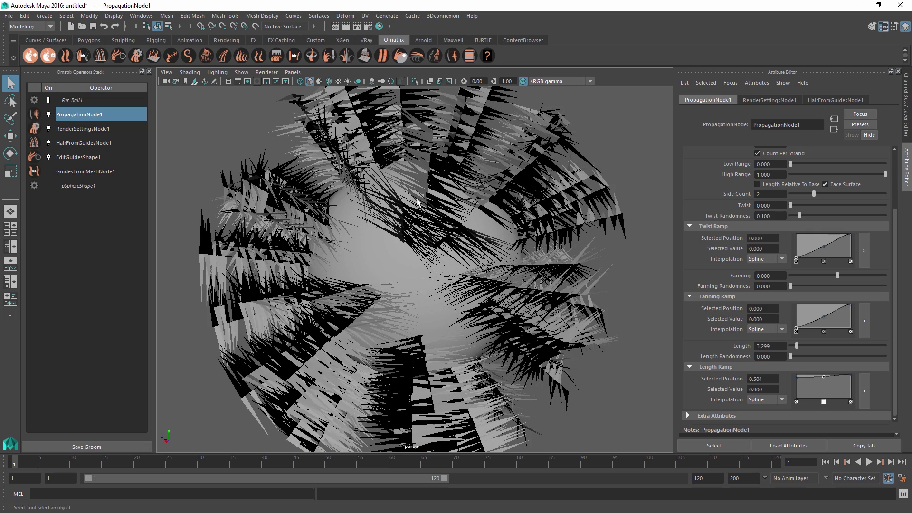
# Step: Reduce the propagated strand length to 3.046
pyautogui.moveTo(797, 346); pyautogui.dragTo(796, 347)
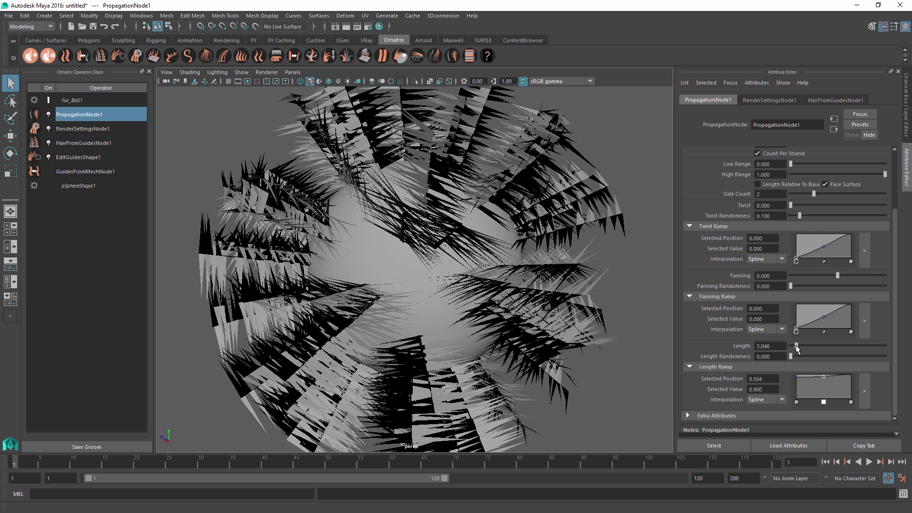
pyautogui.scroll(3, 821, 350)
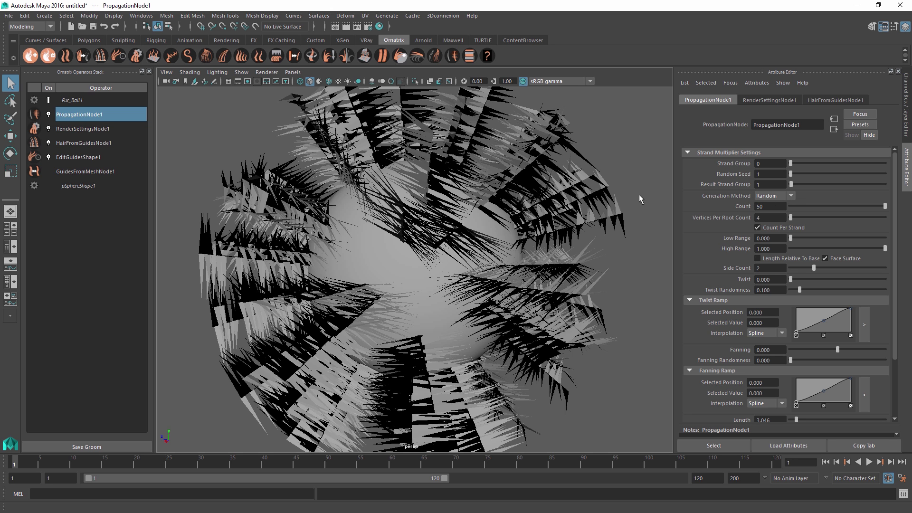
pyautogui.keyDown('alt'); pyautogui.moveTo(639, 198); pyautogui.dragTo(560, 135); pyautogui.keyUp('alt')
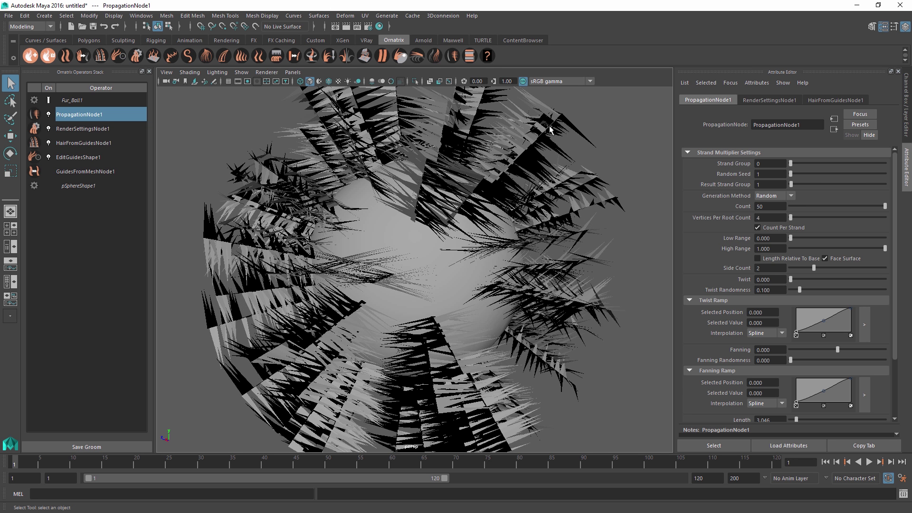
# Step: Try the Uniform and Vertex generation methods for the propagated strands
pyautogui.click(766, 197)
pyautogui.click(778, 206)
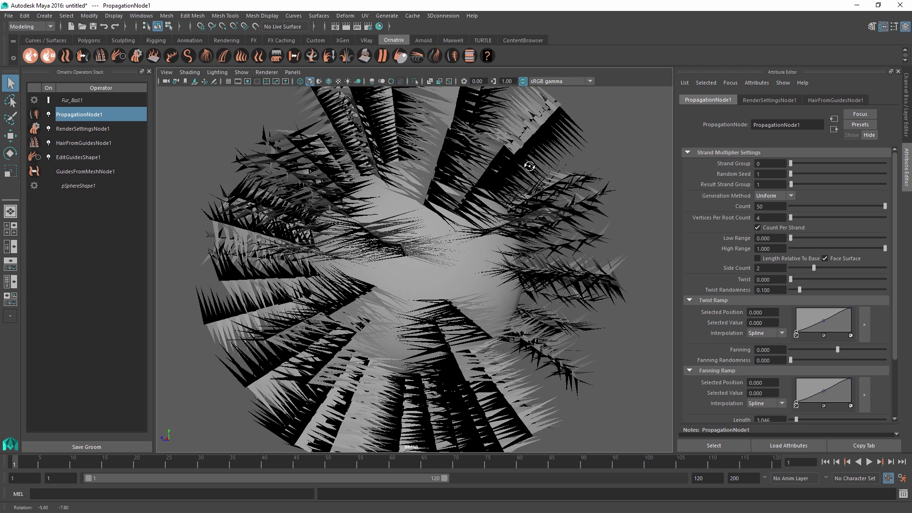
pyautogui.click(784, 196)
pyautogui.click(774, 226)
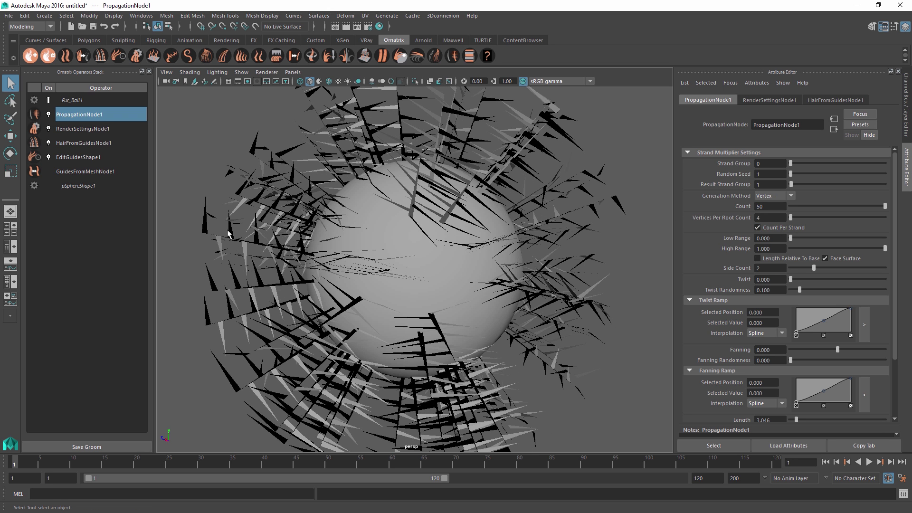
pyautogui.keyDown('alt'); pyautogui.moveTo(322, 275); pyautogui.dragTo(312, 285); pyautogui.keyUp('alt')
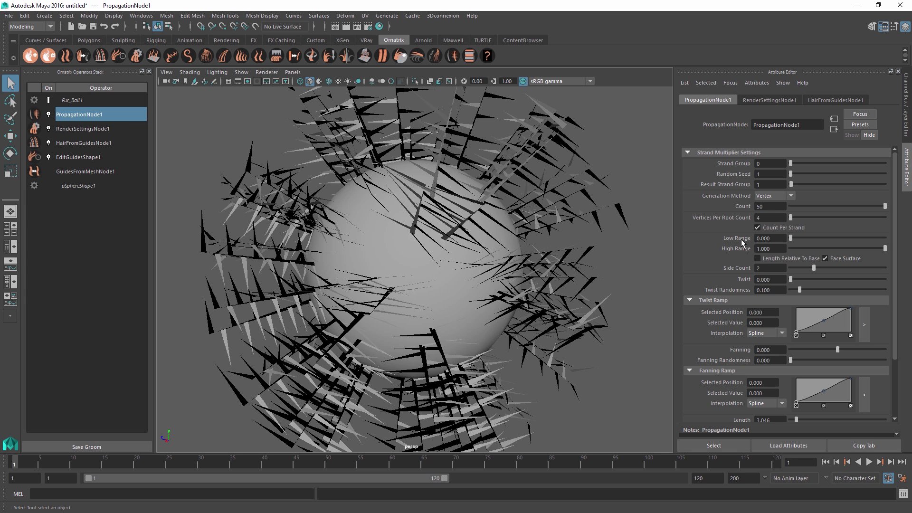
# Step: Return the propagation's generation method to Random
pyautogui.click(772, 196)
pyautogui.click(777, 216)
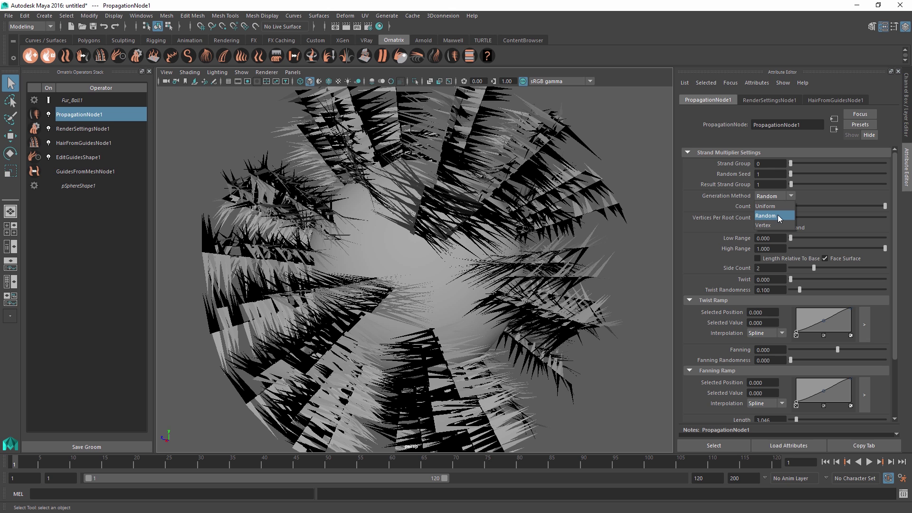
pyautogui.keyDown('alt'); pyautogui.moveTo(378, 230); pyautogui.dragTo(482, 239); pyautogui.keyUp('alt')
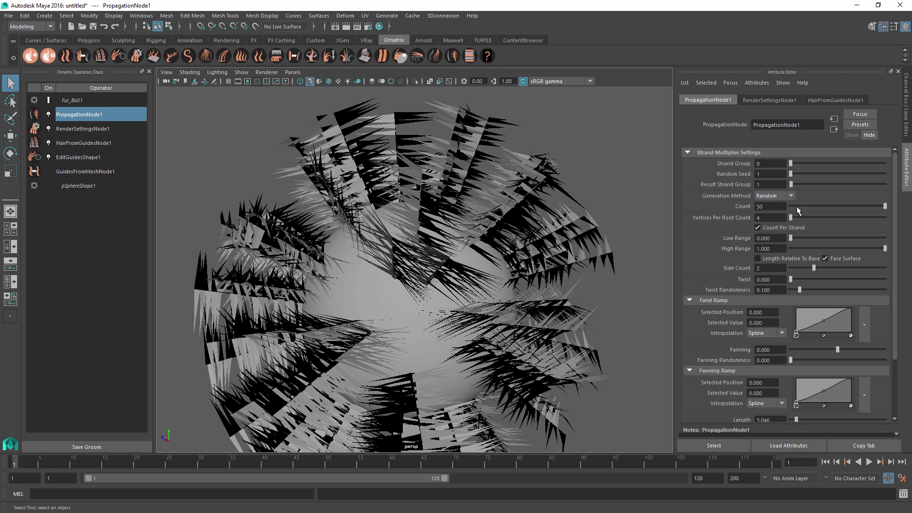
# Step: Set the propagated strand count to 16 and the propagation's low range to 0.239
pyautogui.moveTo(886, 206); pyautogui.dragTo(821, 211)
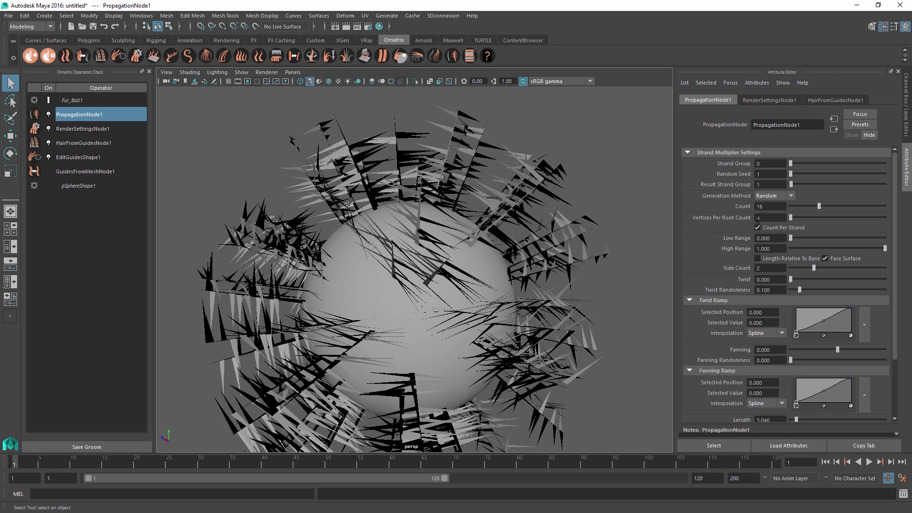
pyautogui.keyDown('alt'); pyautogui.moveTo(451, 224); pyautogui.dragTo(454, 222); pyautogui.keyUp('alt')
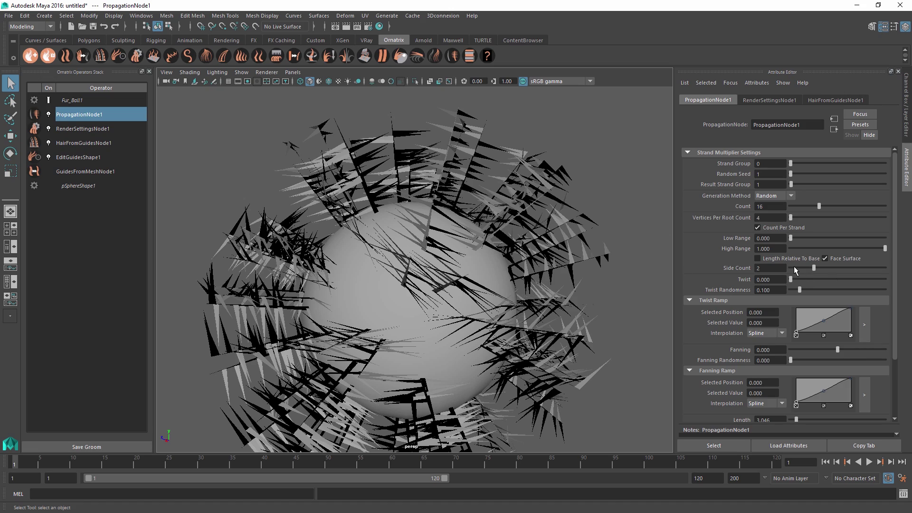
pyautogui.moveTo(791, 237)
pyautogui.mouseDown()
pyautogui.moveTo(839, 240)
pyautogui.moveTo(801, 240)
pyautogui.mouseUp()
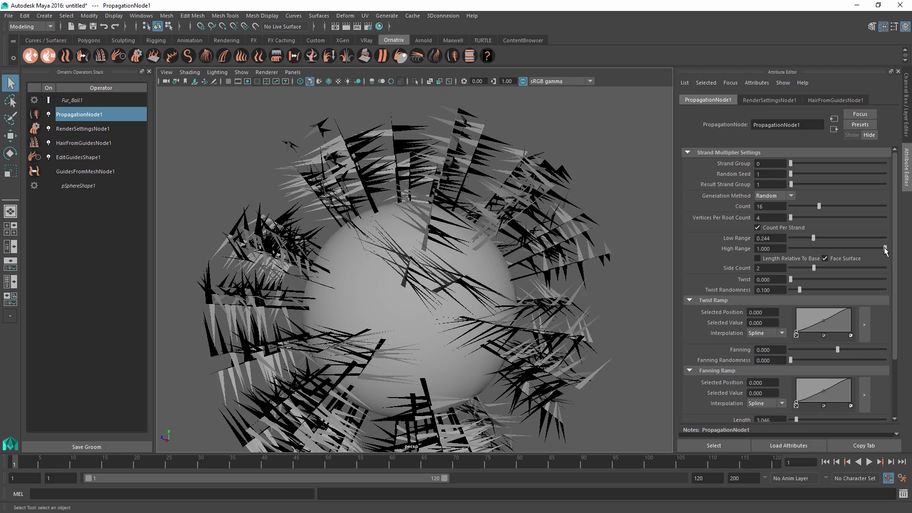
pyautogui.moveTo(885, 247)
pyautogui.mouseDown()
pyautogui.moveTo(837, 256)
pyautogui.moveTo(894, 252)
pyautogui.mouseUp()
pyautogui.moveTo(813, 241)
pyautogui.mouseDown()
pyautogui.moveTo(785, 243)
pyautogui.moveTo(814, 240)
pyautogui.mouseUp()
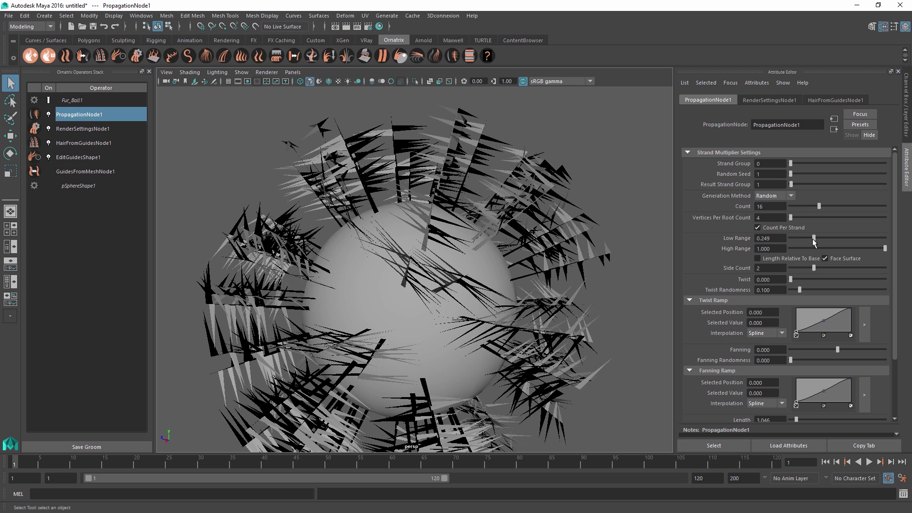
pyautogui.moveTo(814, 241); pyautogui.dragTo(813, 239)
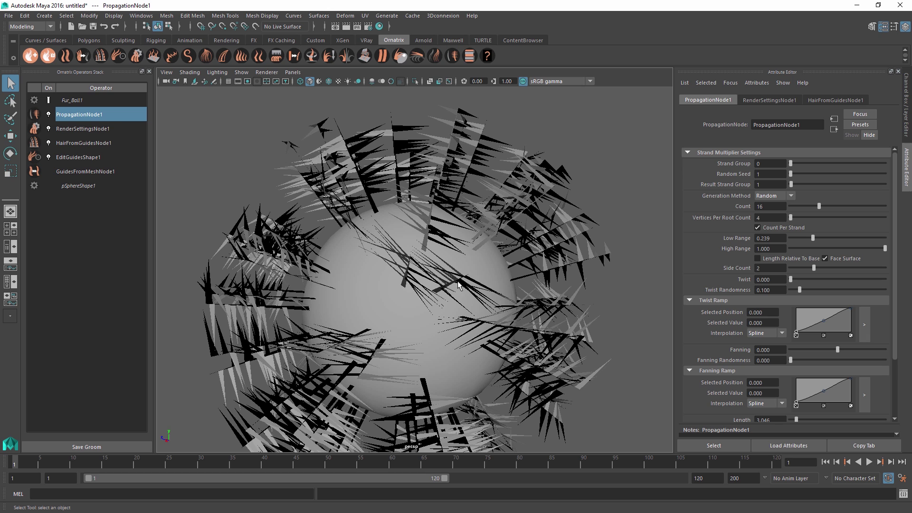
# Step: Set the propagation's side count to 1 so strands grow on only one side of each root strand
pyautogui.keyDown('alt'); pyautogui.moveTo(433, 282); pyautogui.dragTo(402, 309); pyautogui.keyUp('alt')
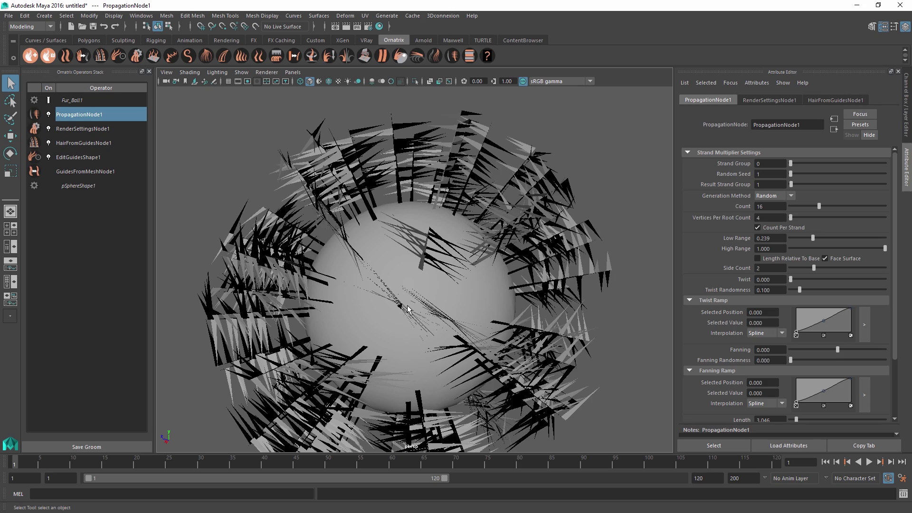
pyautogui.scroll(4, 406, 314)
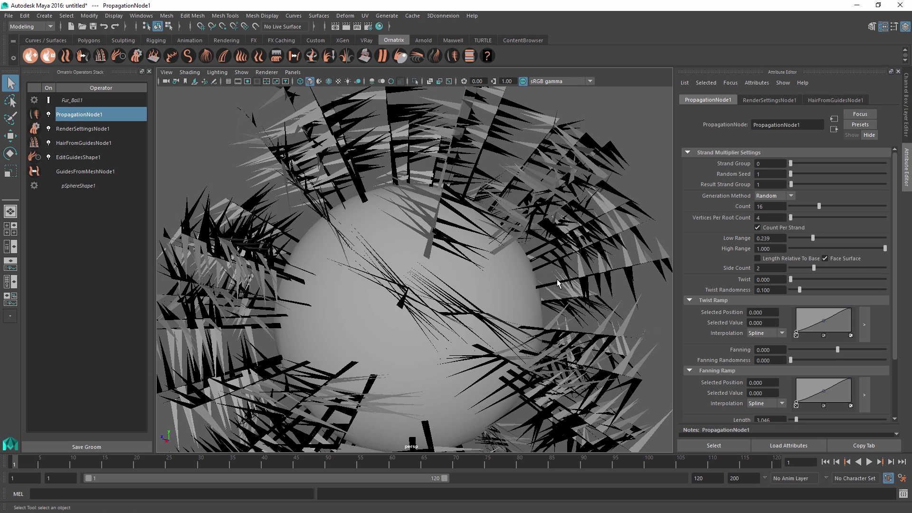
pyautogui.moveTo(816, 271); pyautogui.dragTo(792, 272)
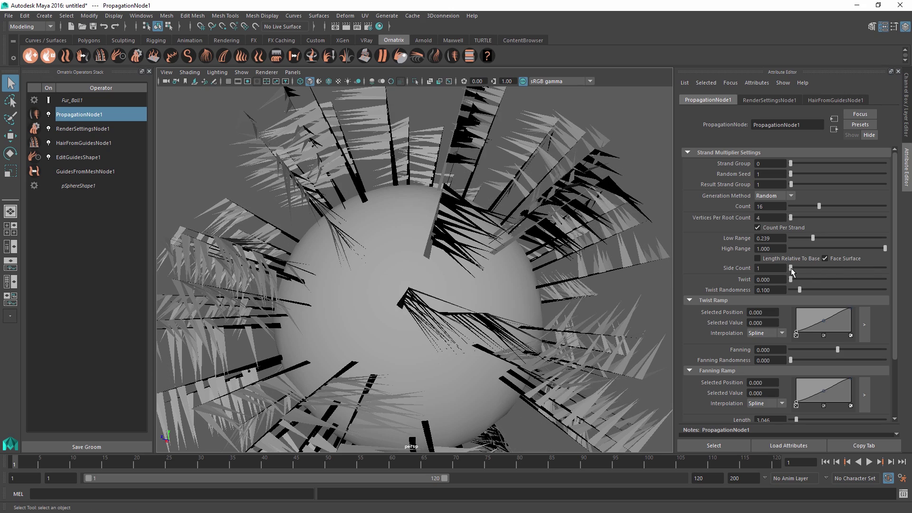
# Step: Try a side count of 3 for the propagated strands and settle on a side count of 2
pyautogui.keyDown('alt'); pyautogui.moveTo(462, 309); pyautogui.dragTo(490, 284); pyautogui.keyUp('alt')
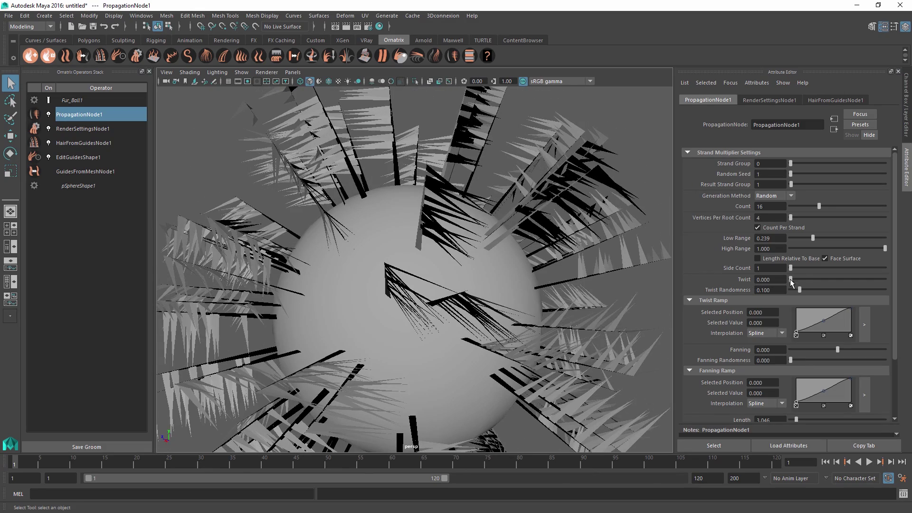
pyautogui.moveTo(799, 269); pyautogui.dragTo(834, 269)
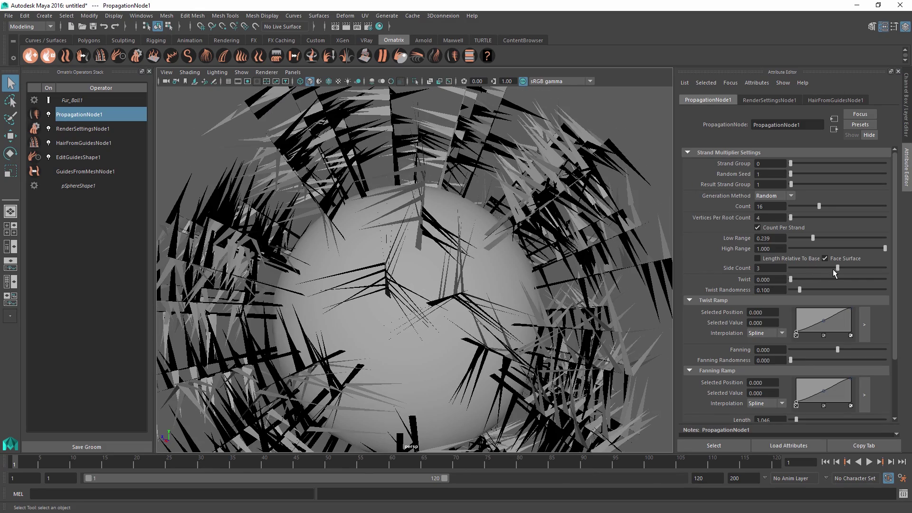
pyautogui.keyDown('alt'); pyautogui.moveTo(473, 317); pyautogui.dragTo(455, 303); pyautogui.keyUp('alt')
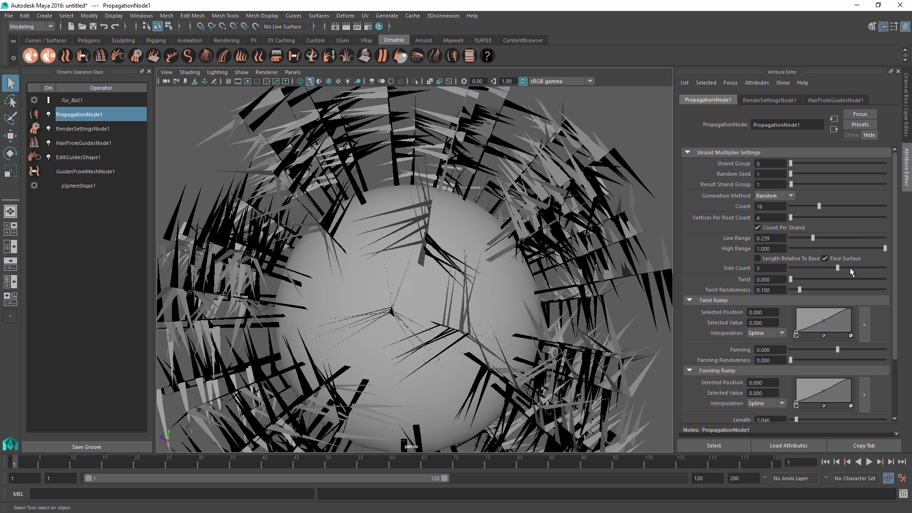
pyautogui.moveTo(851, 272); pyautogui.dragTo(815, 271)
pyautogui.keyDown('alt'); pyautogui.moveTo(423, 244); pyautogui.dragTo(413, 285); pyautogui.keyUp('alt')
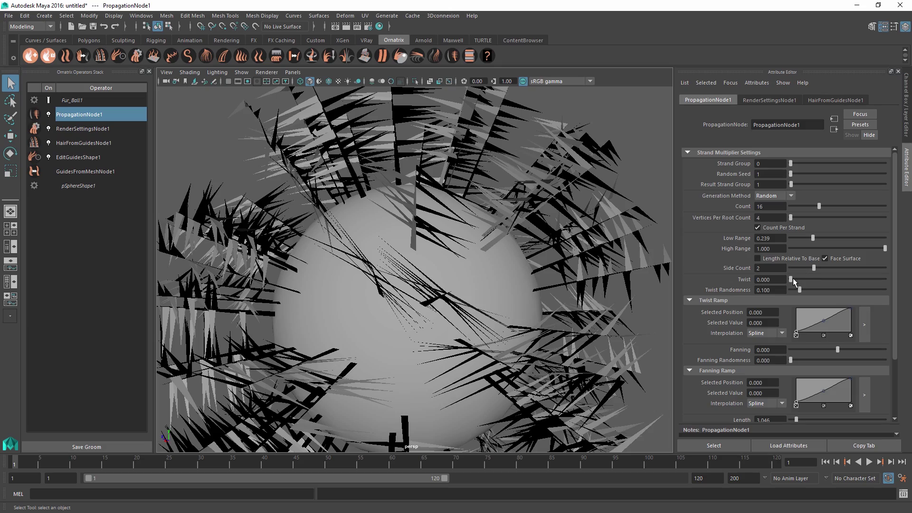
# Step: Set the propagation's twist to 0.462 and flatten its twist ramp to 1.000 along the whole strand
pyautogui.moveTo(794, 278); pyautogui.dragTo(855, 284)
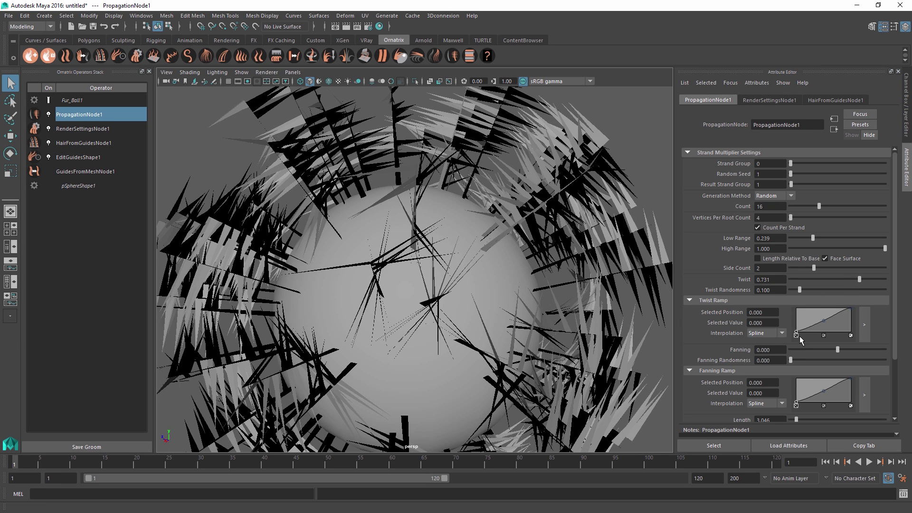
pyautogui.keyDown('alt'); pyautogui.moveTo(416, 306); pyautogui.dragTo(416, 294); pyautogui.keyUp('alt')
pyautogui.moveTo(798, 332); pyautogui.dragTo(823, 310)
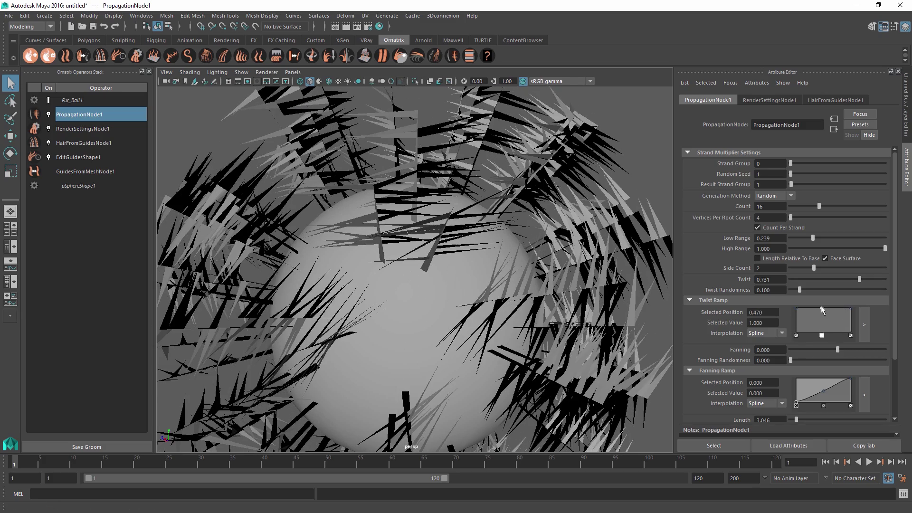
pyautogui.moveTo(858, 282); pyautogui.dragTo(834, 276)
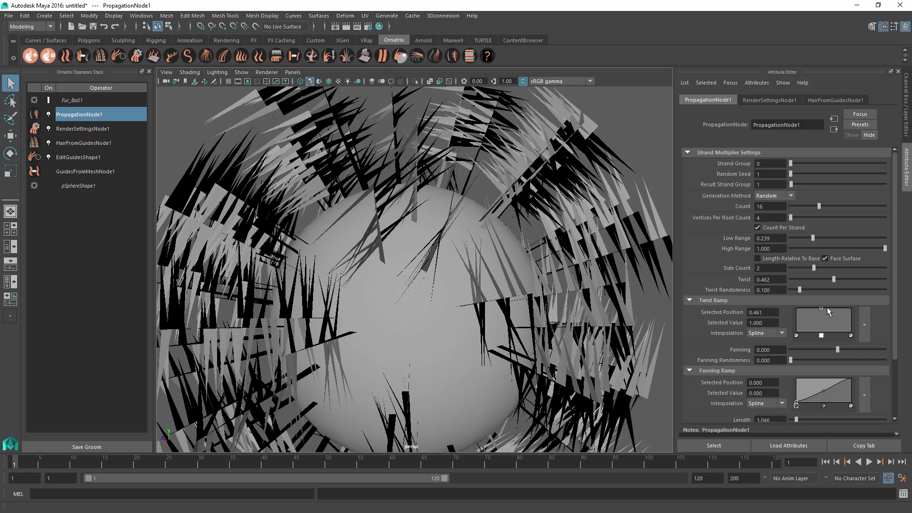
pyautogui.moveTo(852, 310)
pyautogui.mouseDown()
pyautogui.moveTo(854, 336)
pyautogui.moveTo(855, 309)
pyautogui.mouseUp()
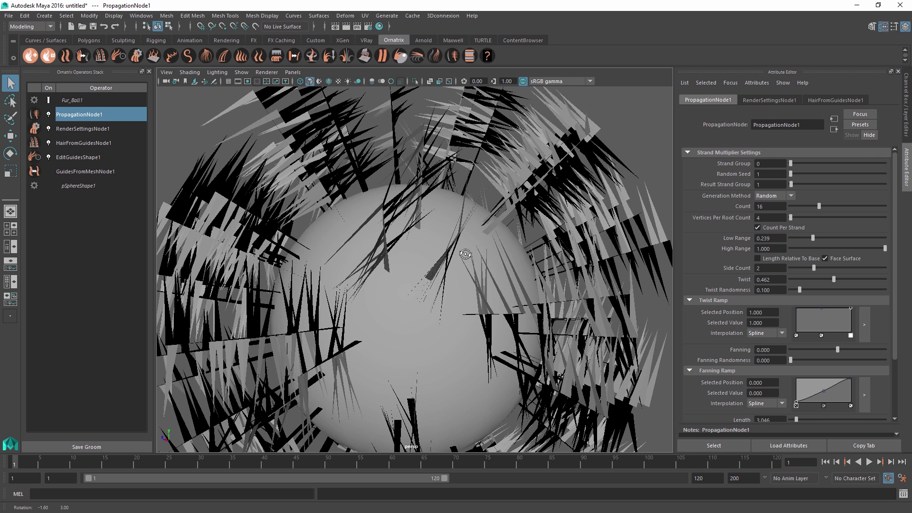
# Step: Try twist randomness values of 0.000 and 0.543, and settle on 0.036
pyautogui.keyDown('alt'); pyautogui.moveTo(466, 253); pyautogui.dragTo(606, 262); pyautogui.keyUp('alt')
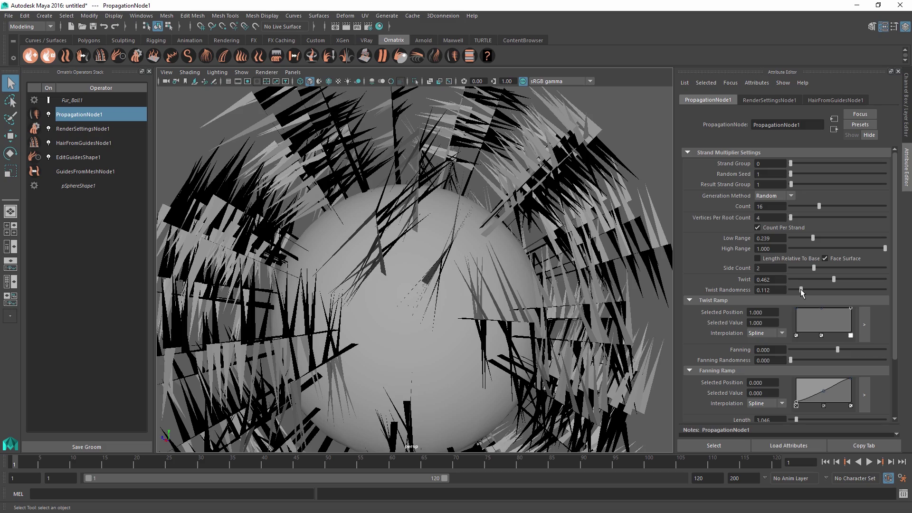
pyautogui.moveTo(802, 291); pyautogui.dragTo(775, 293)
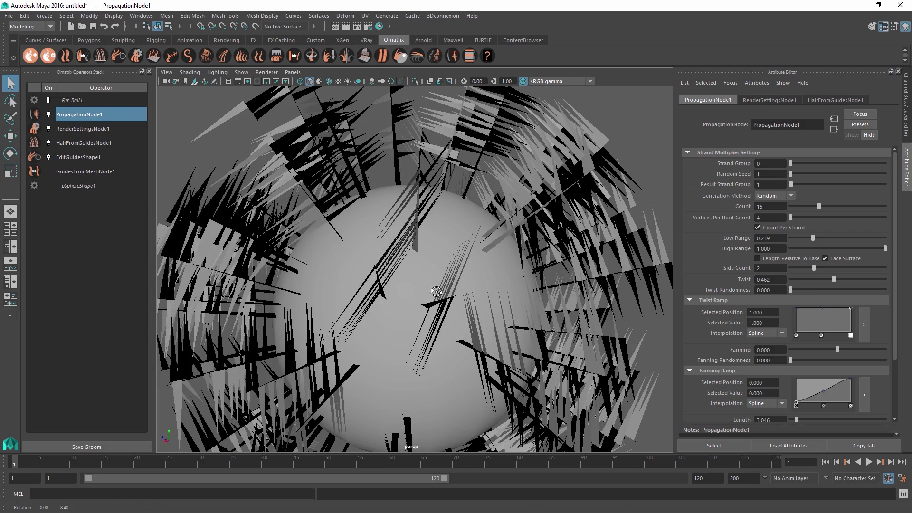
pyautogui.keyDown('alt'); pyautogui.moveTo(436, 291); pyautogui.dragTo(480, 300); pyautogui.keyUp('alt')
pyautogui.moveTo(793, 295); pyautogui.dragTo(829, 298)
pyautogui.moveTo(409, 294)
pyautogui.keyDown('alt'); pyautogui.mouseDown()
pyautogui.moveTo(414, 309)
pyautogui.moveTo(407, 288)
pyautogui.mouseUp(); pyautogui.keyUp('alt')
pyautogui.keyDown('alt'); pyautogui.moveTo(412, 238); pyautogui.dragTo(469, 209); pyautogui.keyUp('alt')
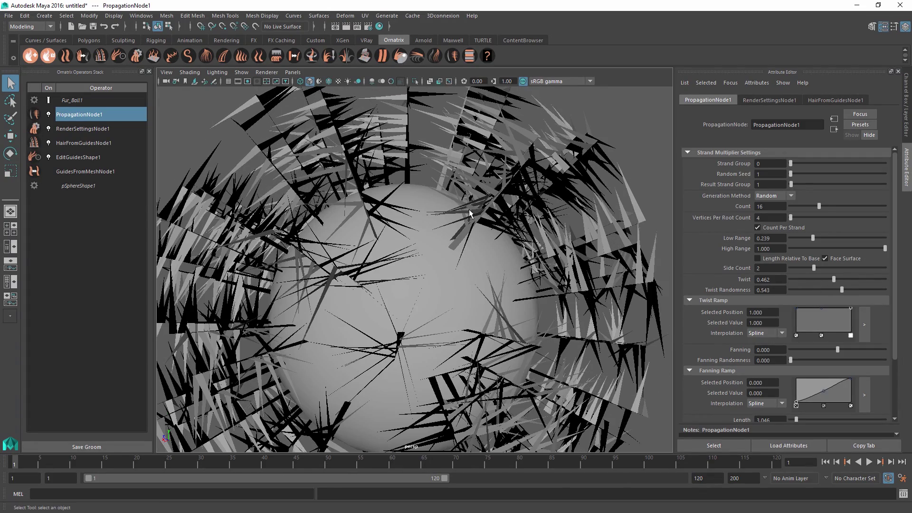
pyautogui.moveTo(841, 288); pyautogui.dragTo(793, 290)
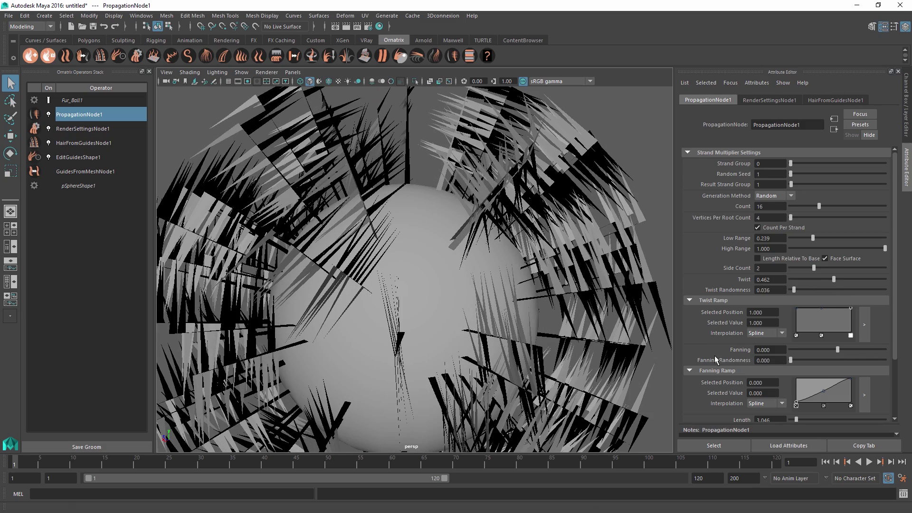
# Step: Set the propagation's fanning to -0.807 and raise the start of its fanning ramp to 0.780
pyautogui.scroll(-2, 715, 359)
pyautogui.moveTo(428, 285)
pyautogui.keyDown('alt'); pyautogui.mouseDown()
pyautogui.moveTo(452, 302)
pyautogui.moveTo(423, 291)
pyautogui.moveTo(435, 284)
pyautogui.mouseUp(); pyautogui.keyUp('alt')
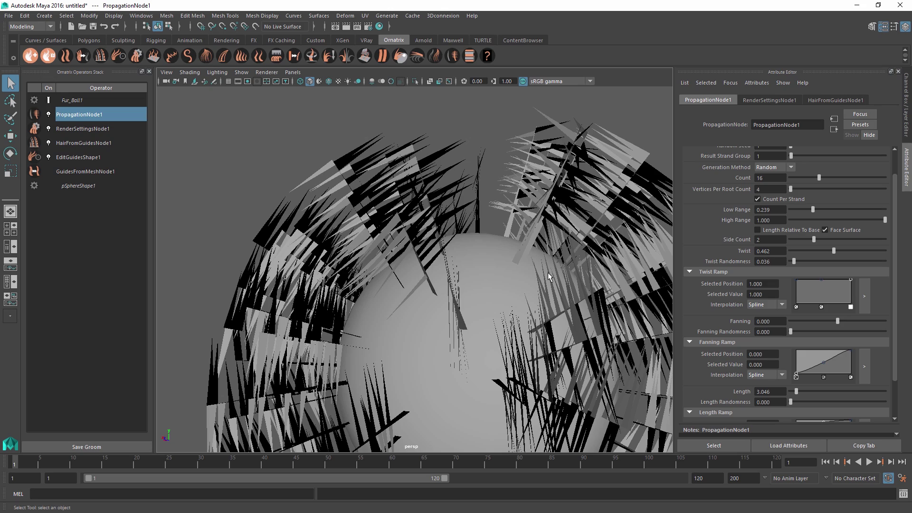
pyautogui.moveTo(838, 319); pyautogui.dragTo(810, 318)
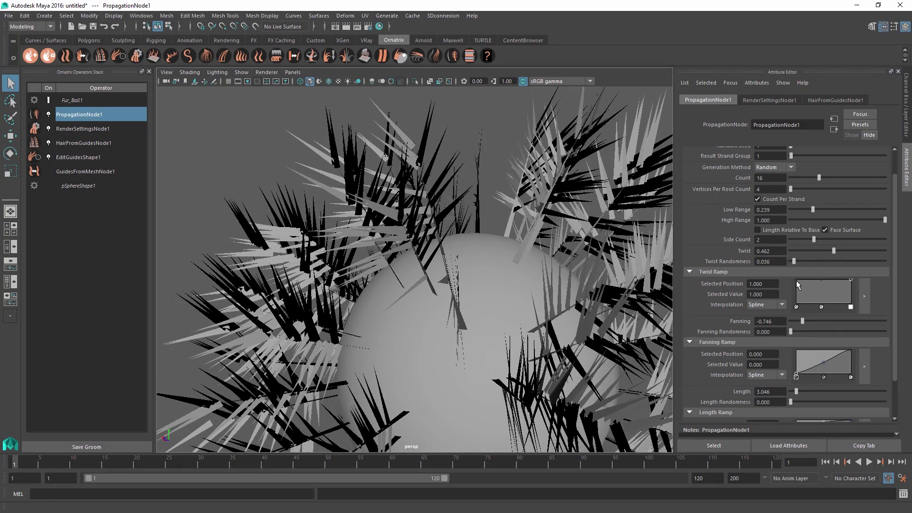
pyautogui.moveTo(797, 282); pyautogui.dragTo(776, 274)
pyautogui.moveTo(797, 375); pyautogui.dragTo(774, 347)
pyautogui.moveTo(824, 365); pyautogui.dragTo(792, 360)
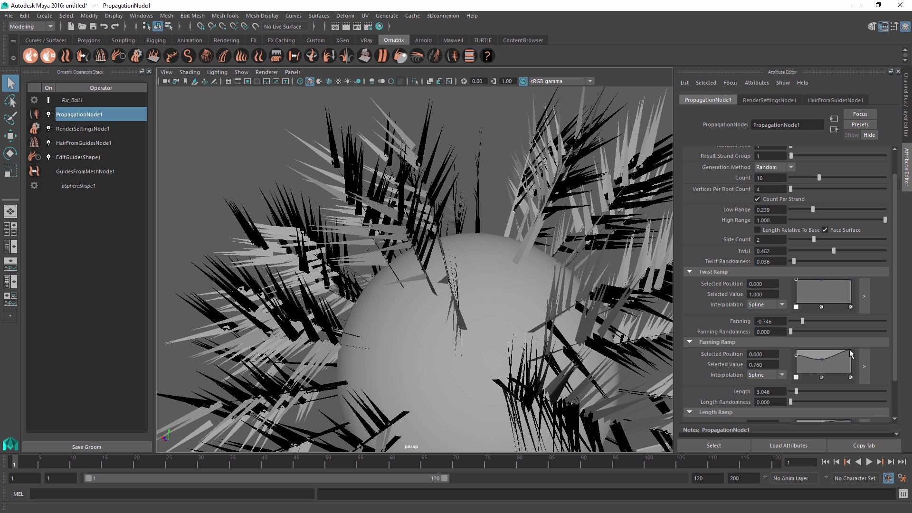
pyautogui.moveTo(850, 351); pyautogui.dragTo(795, 353)
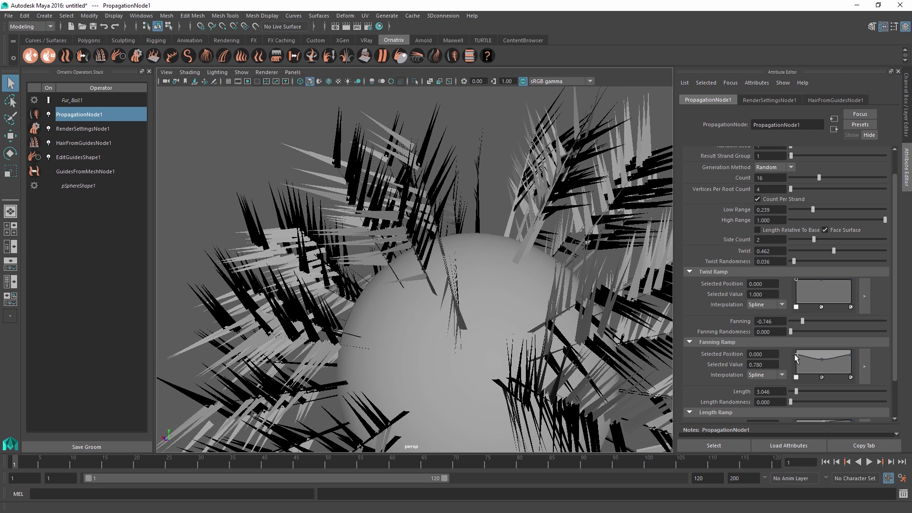
pyautogui.moveTo(801, 322); pyautogui.dragTo(798, 321)
# Step: Taper the length ramp at both ends, adding a 0.800 point at position 0.739, and set the fanning randomness to 0.091
pyautogui.scroll(-3, 748, 411)
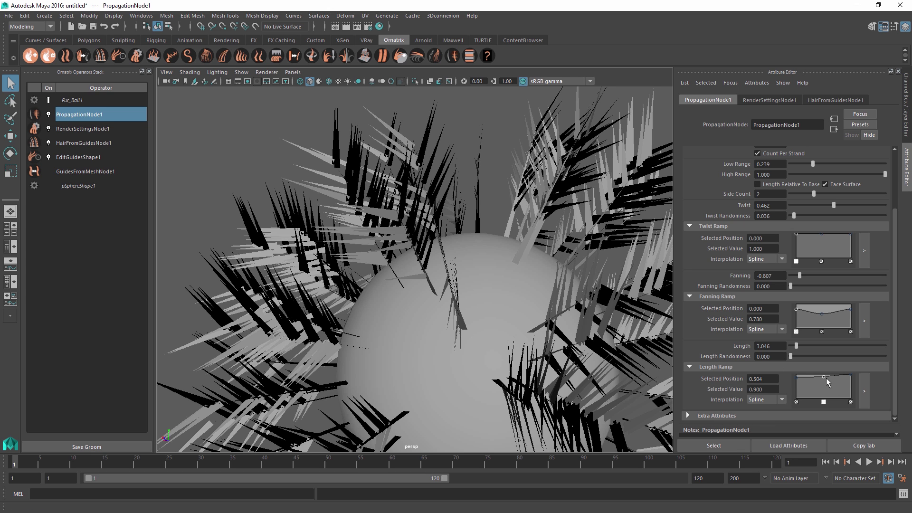
pyautogui.moveTo(851, 375); pyautogui.dragTo(852, 393)
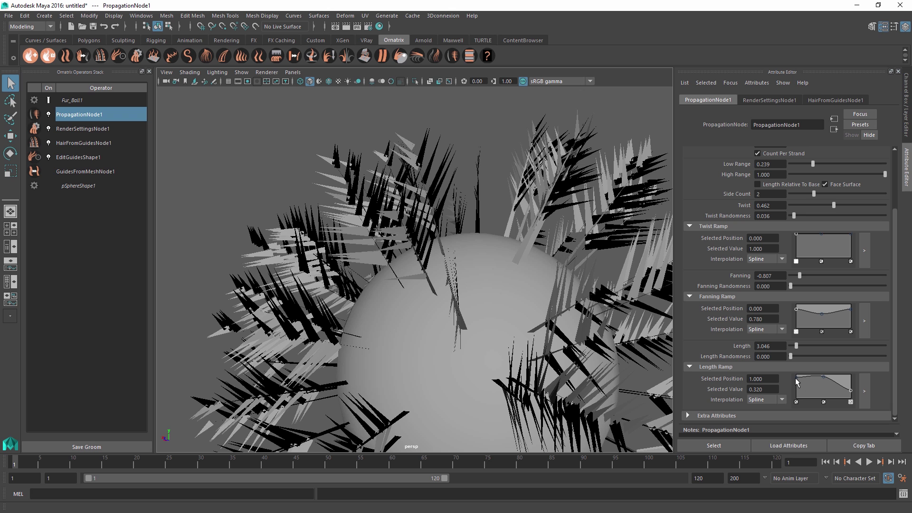
pyautogui.moveTo(797, 378); pyautogui.dragTo(819, 379)
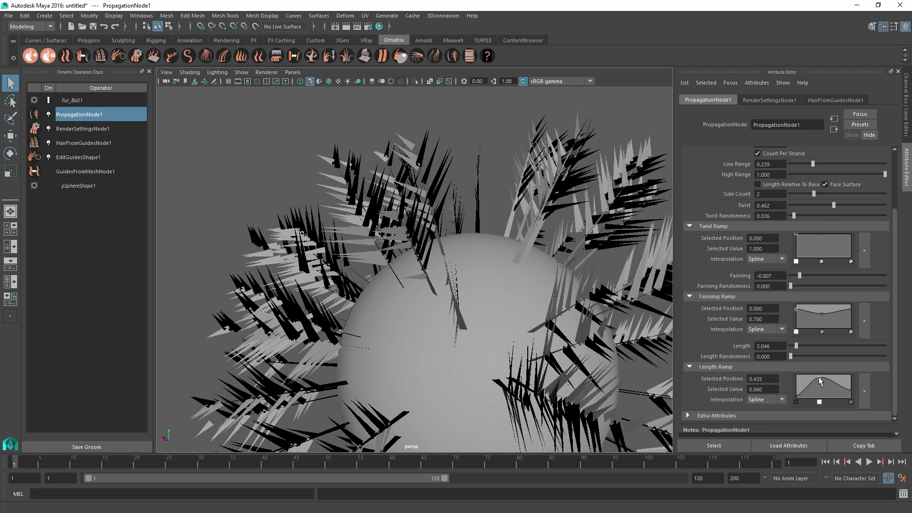
pyautogui.click(836, 379)
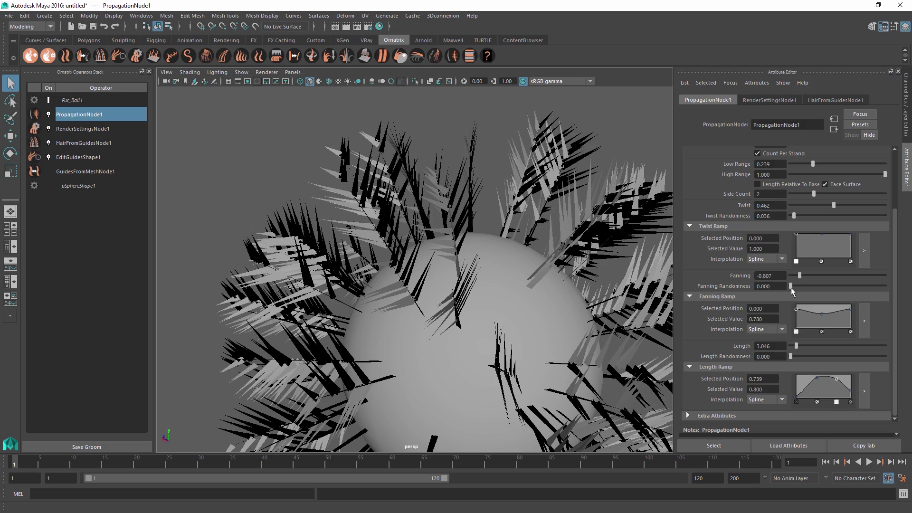
pyautogui.moveTo(791, 287)
pyautogui.mouseDown()
pyautogui.moveTo(837, 293)
pyautogui.moveTo(799, 292)
pyautogui.mouseUp()
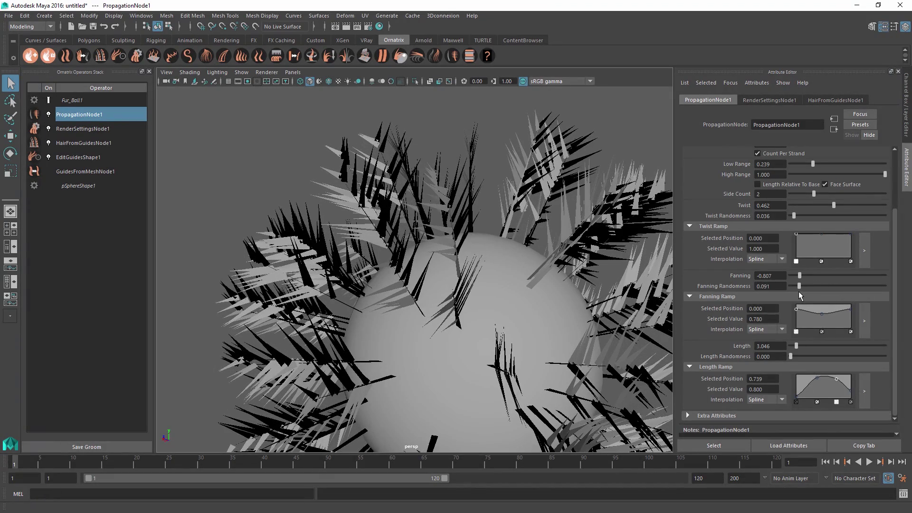
pyautogui.scroll(3, 880, 332)
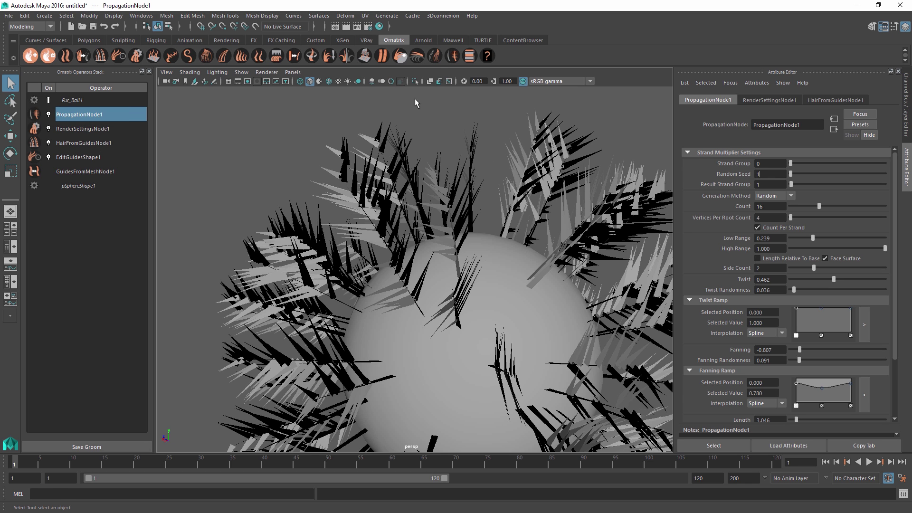
# Step: Add a second render settings operator for strand group 1 and move the first one directly above the propagation operator
pyautogui.click(137, 55)
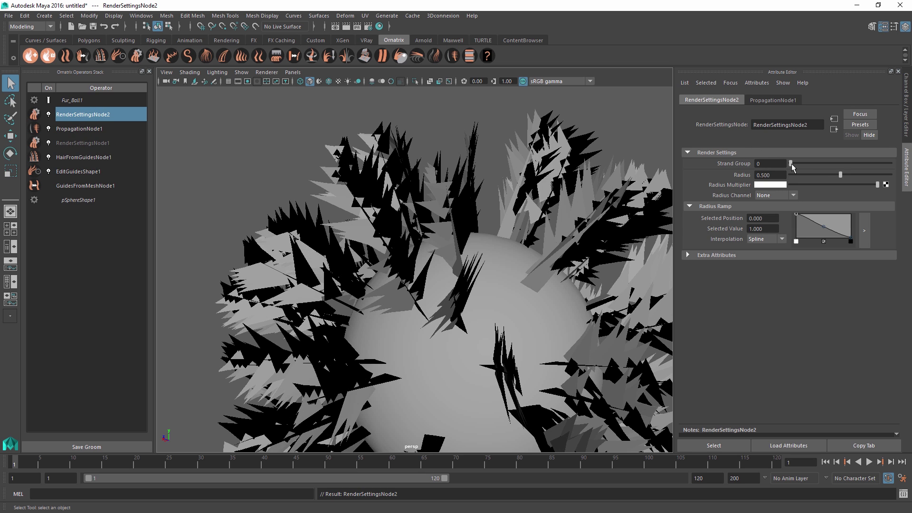
pyautogui.moveTo(792, 165); pyautogui.dragTo(805, 166)
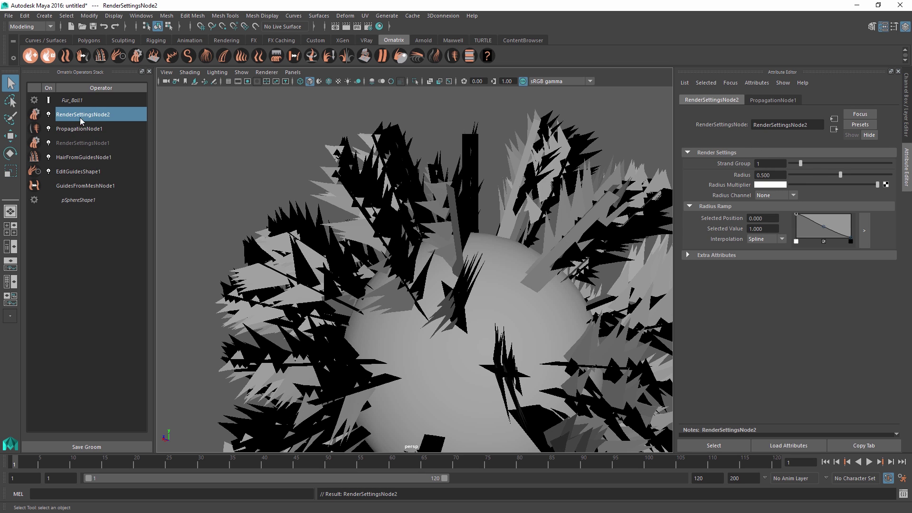
pyautogui.moveTo(81, 143); pyautogui.dragTo(80, 130)
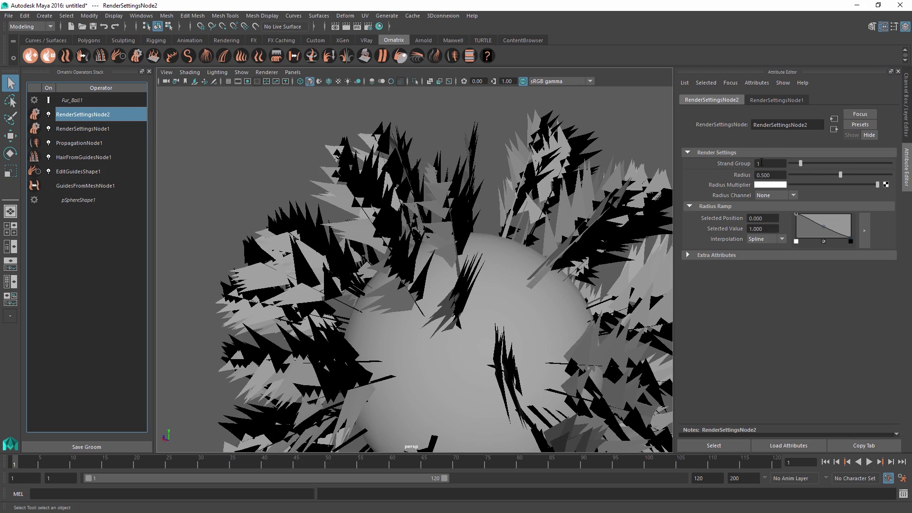
# Step: Set the render radius to 0.067 for strand group 1 and to 0.234 for strand group 0
pyautogui.moveTo(832, 175); pyautogui.dragTo(797, 185)
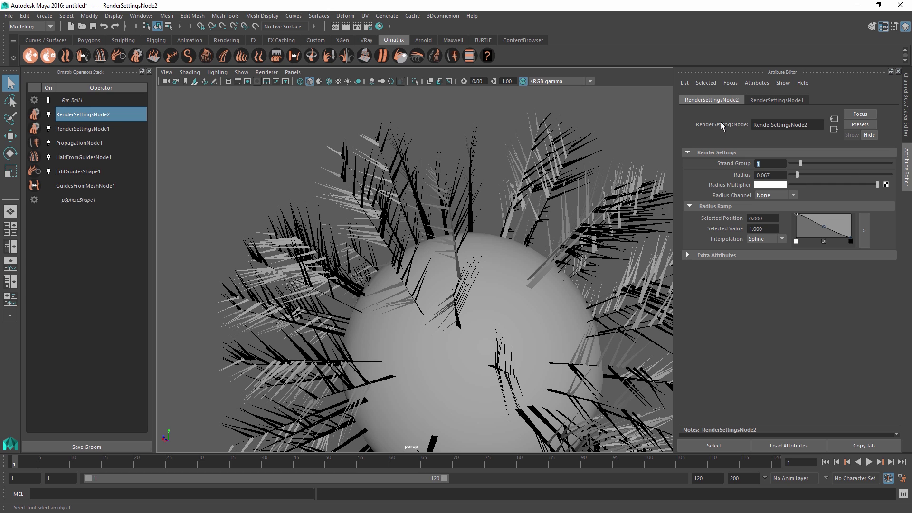
pyautogui.click(83, 128)
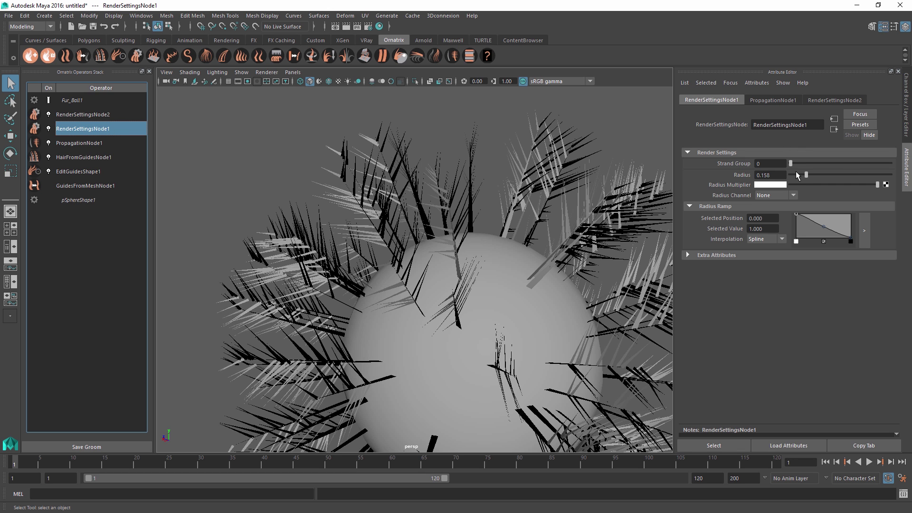
pyautogui.moveTo(806, 178); pyautogui.dragTo(814, 181)
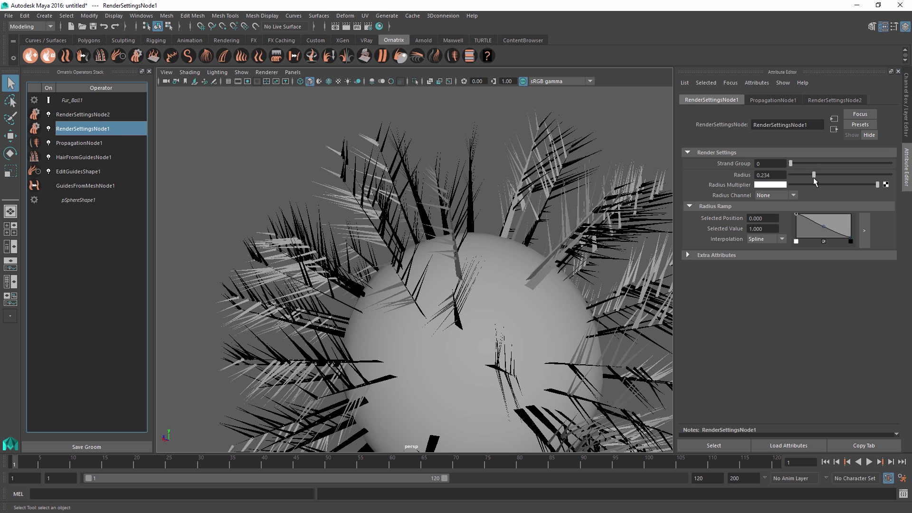
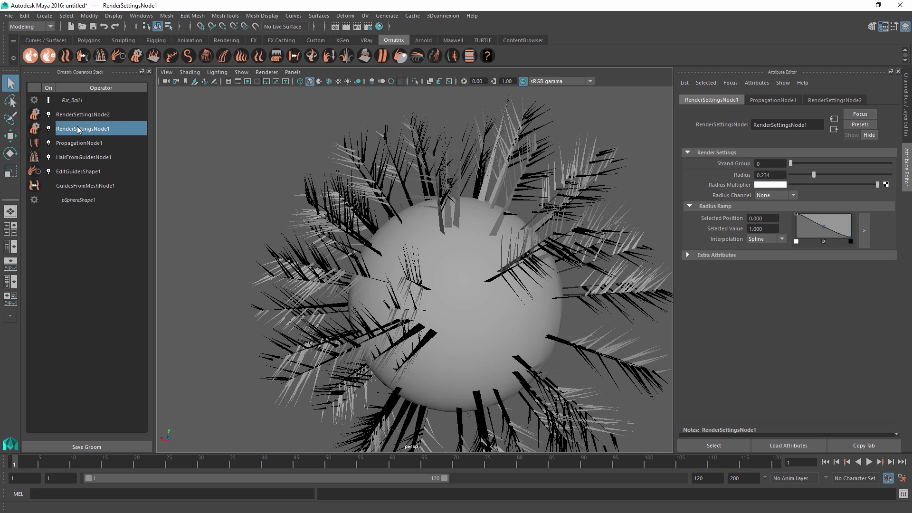
# Step: Add a Surface Comb operator between the hair-from-guides and propagation operators
pyautogui.click(85, 144)
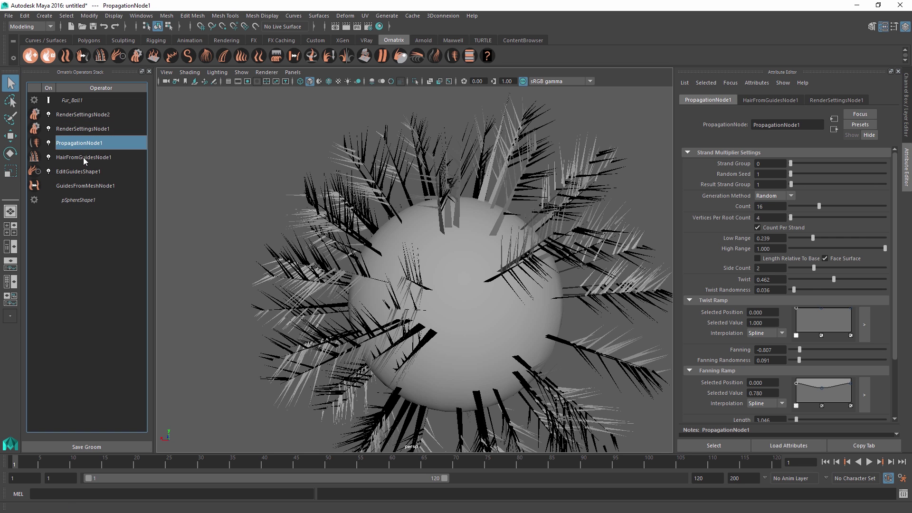
pyautogui.click(85, 159)
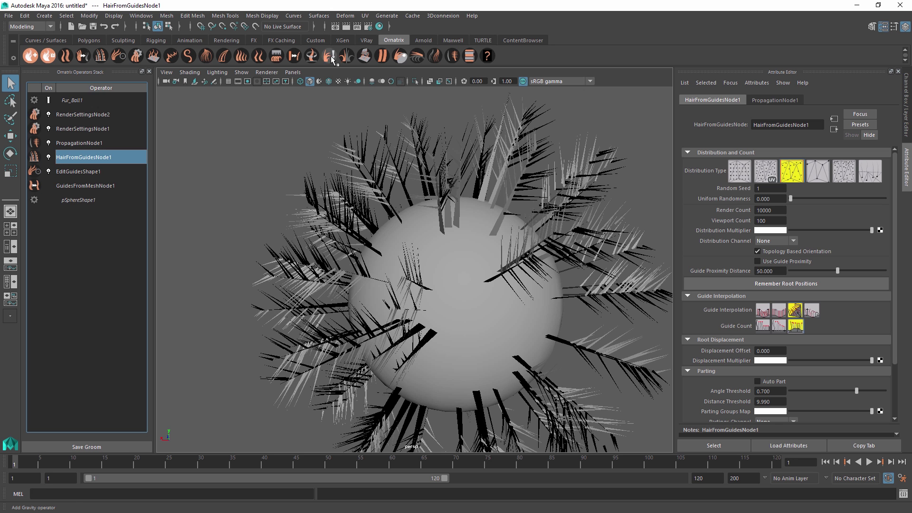
pyautogui.click(277, 56)
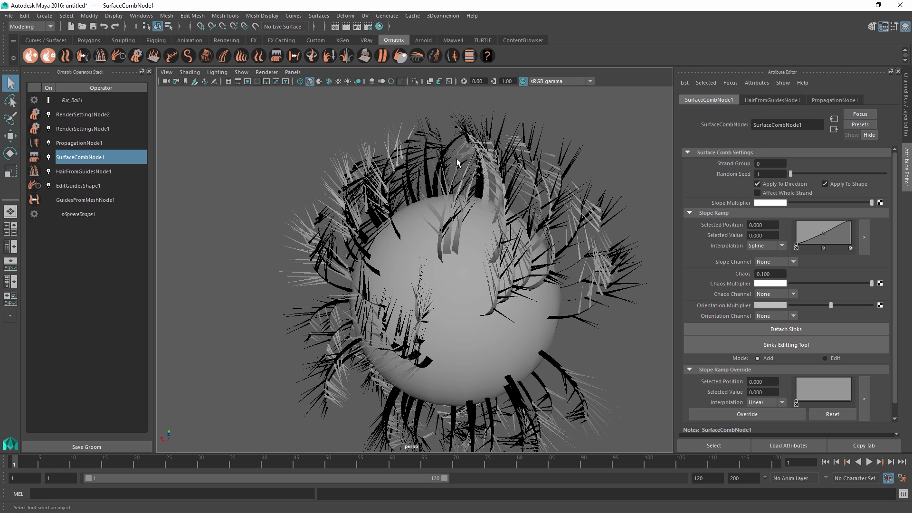
# Step: Add a Rotate operator directly above the surface comb operator in the stack
pyautogui.click(414, 325)
pyautogui.keyDown('alt'); pyautogui.moveTo(499, 223); pyautogui.dragTo(521, 237); pyautogui.keyUp('alt')
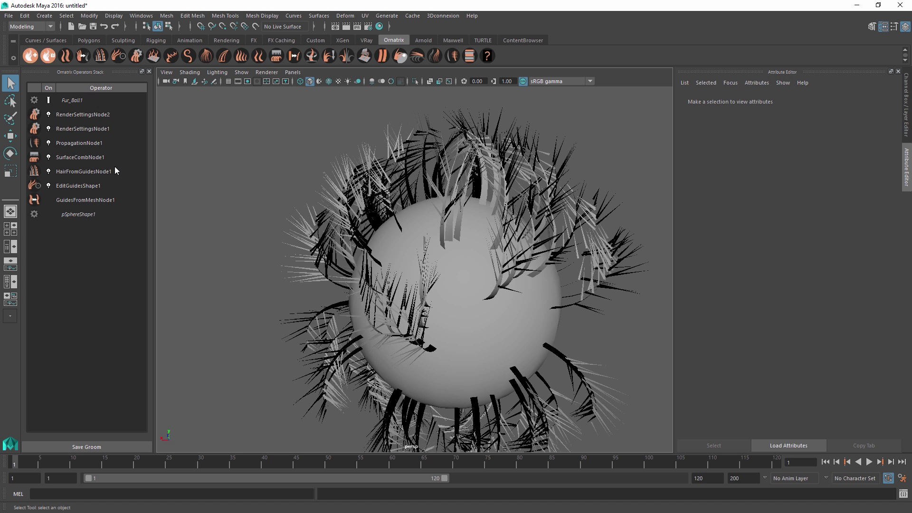
pyautogui.click(79, 157)
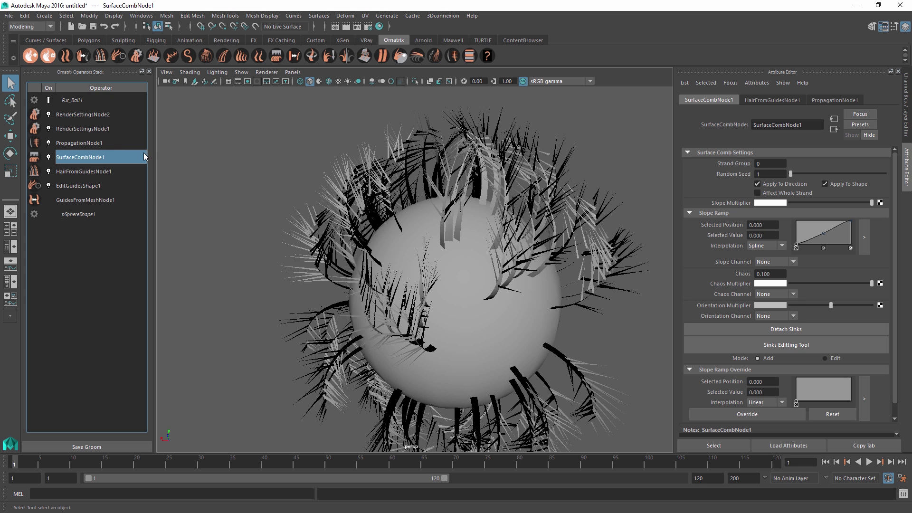
pyautogui.click(311, 57)
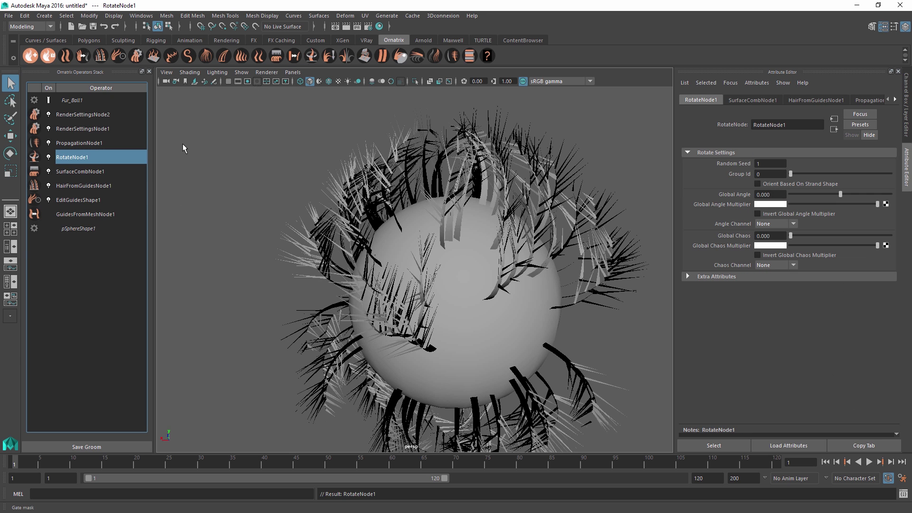
# Step: Enable orientation based on strand shape for the Rotate operator and set the propagation twist to 0
pyautogui.click(772, 184)
pyautogui.click(79, 143)
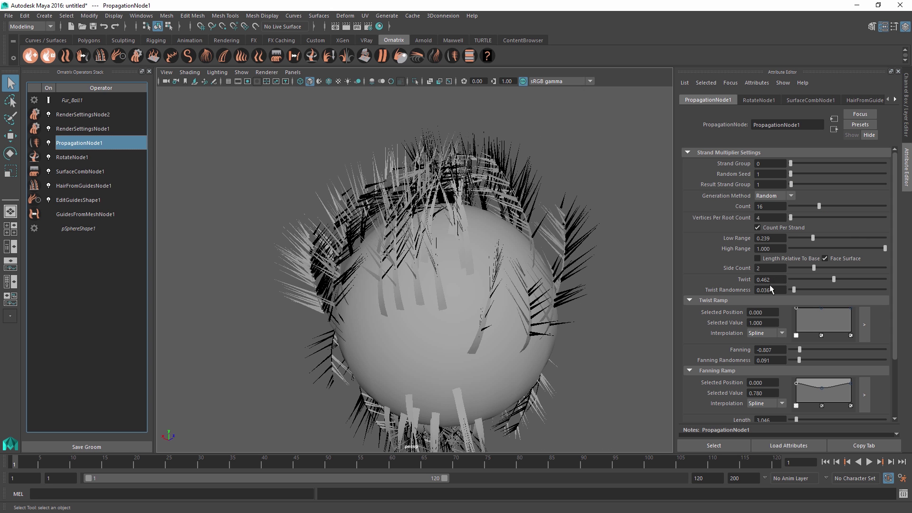
pyautogui.click(756, 281)
pyautogui.write('0')
pyautogui.press('Return')
pyautogui.keyDown('alt'); pyautogui.moveTo(428, 333); pyautogui.dragTo(441, 291); pyautogui.keyUp('alt')
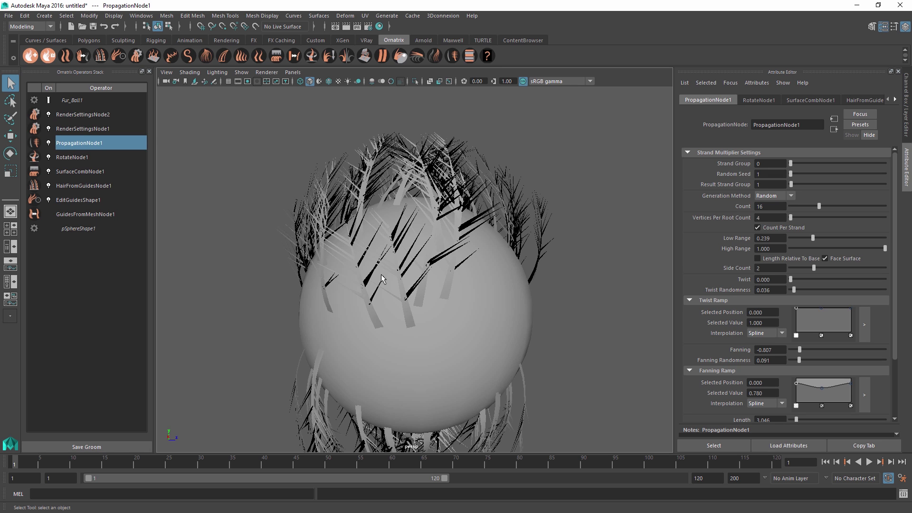
# Step: Try a different global angle on the Rotate operator
pyautogui.click(88, 159)
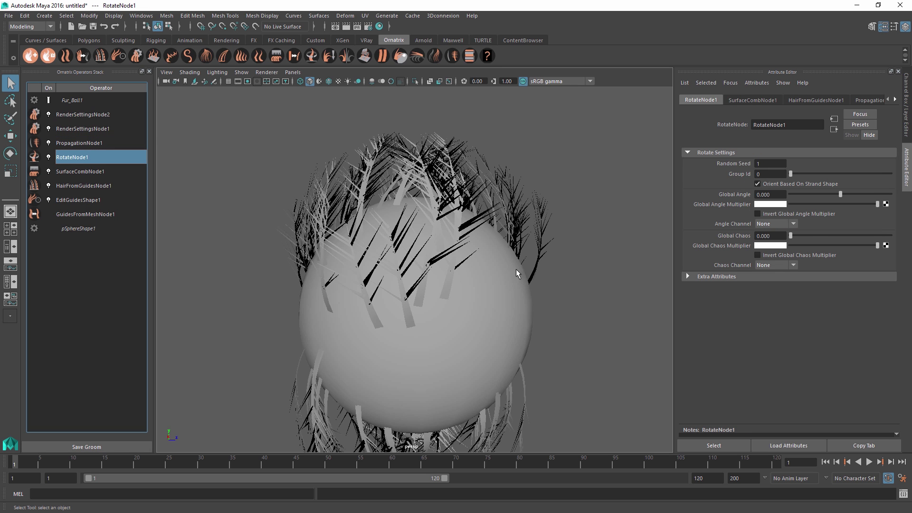
pyautogui.moveTo(840, 193); pyautogui.dragTo(821, 194)
pyautogui.press('Return')
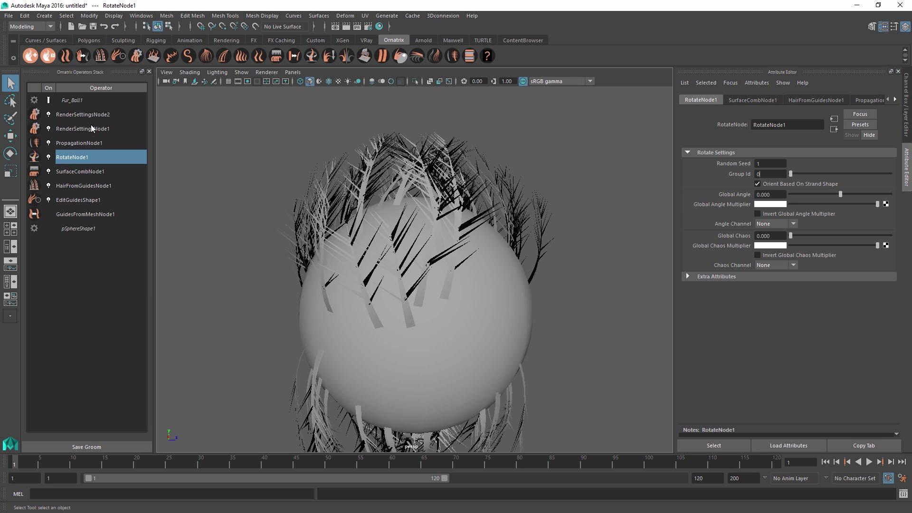
# Step: Add a Gravity operator above the topmost render settings operator in the stack
pyautogui.click(107, 115)
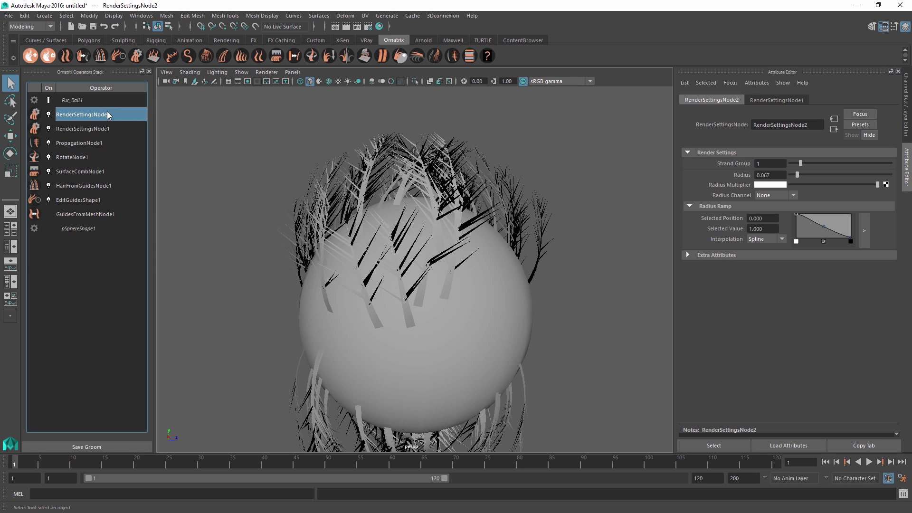
pyautogui.click(332, 59)
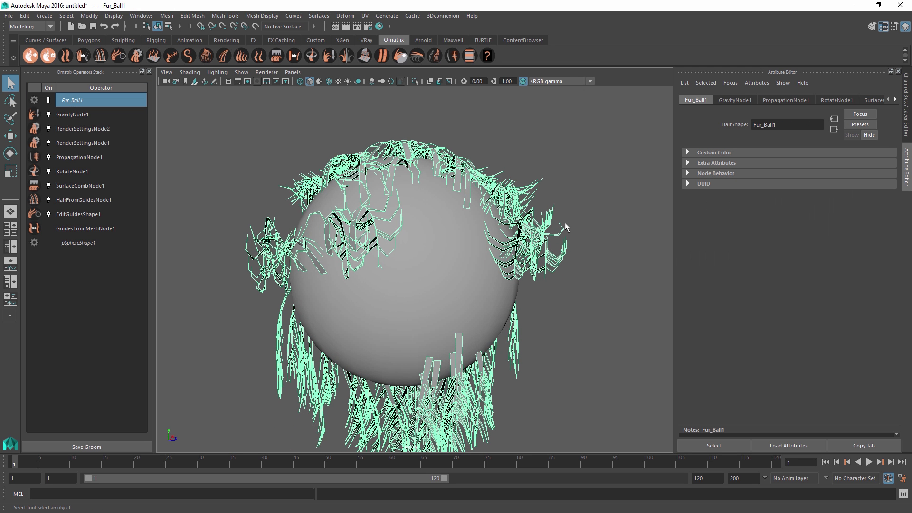
pyautogui.click(531, 236)
pyautogui.click(526, 221)
# Step: Apply the gravity to strand group 1 and set its force to 0.766
pyautogui.click(119, 114)
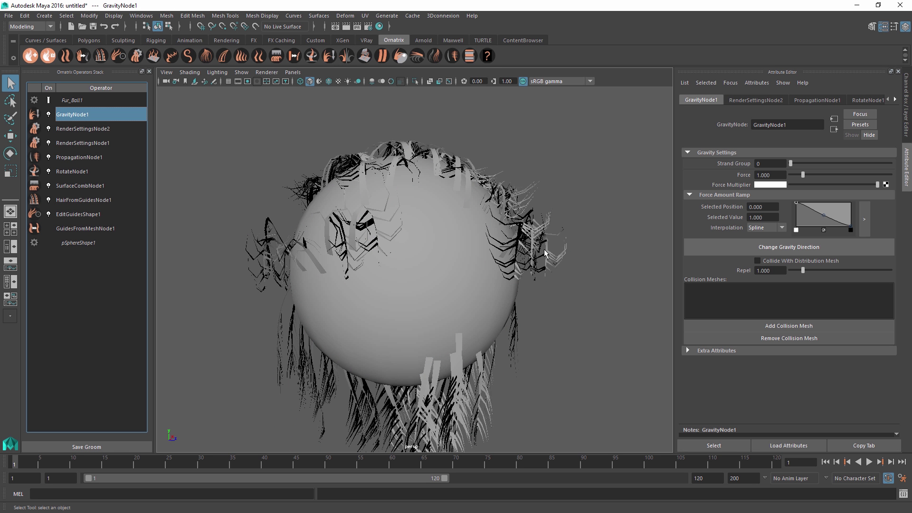
pyautogui.click(779, 164)
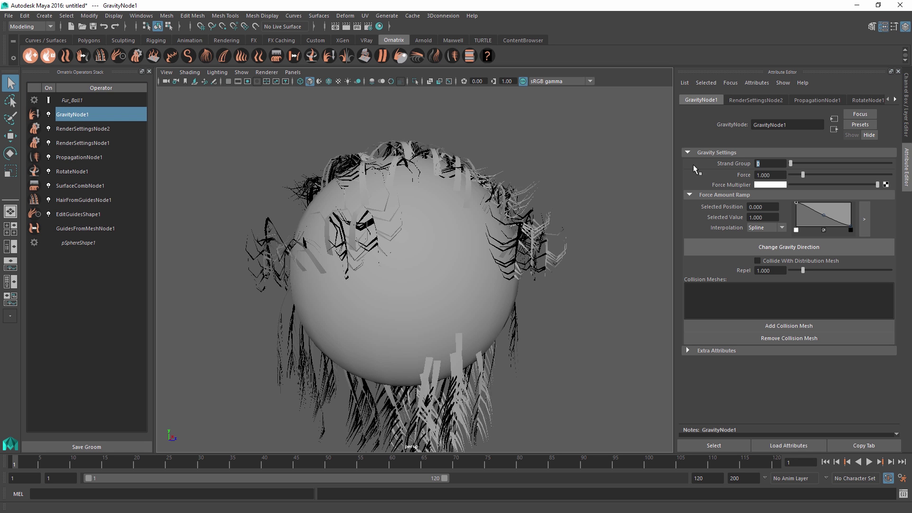
pyautogui.write('1')
pyautogui.click(772, 176)
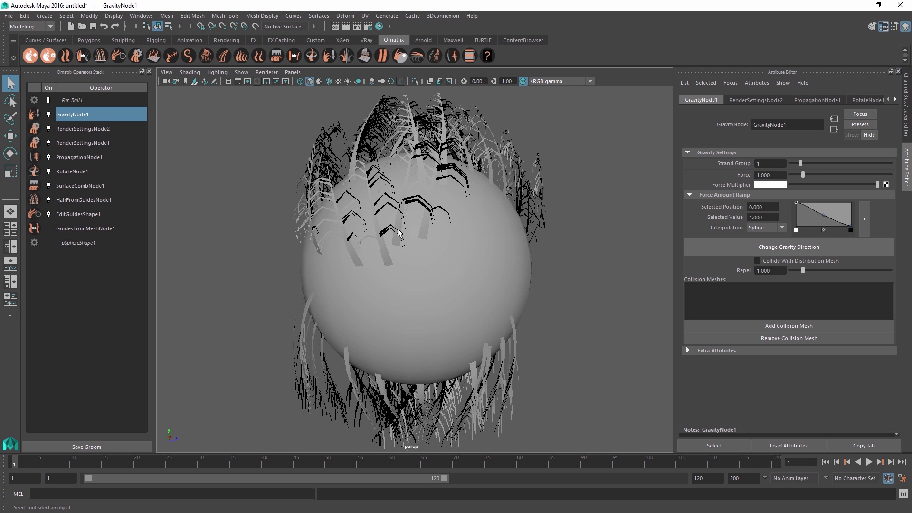
pyautogui.moveTo(803, 175)
pyautogui.mouseDown()
pyautogui.moveTo(819, 175)
pyautogui.moveTo(787, 181)
pyautogui.moveTo(819, 182)
pyautogui.moveTo(804, 186)
pyautogui.mouseUp()
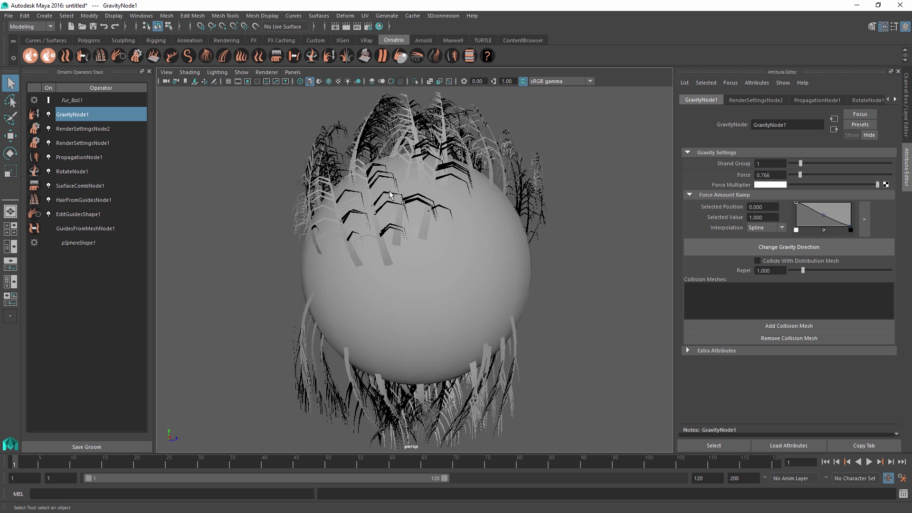
# Step: Set the count of the existing propagation operator to 10
pyautogui.click(95, 159)
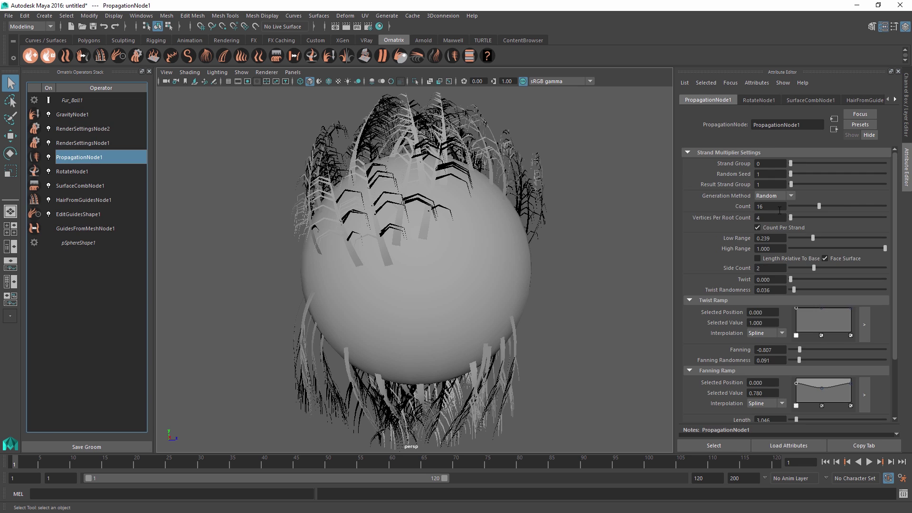
pyautogui.doubleClick(773, 207)
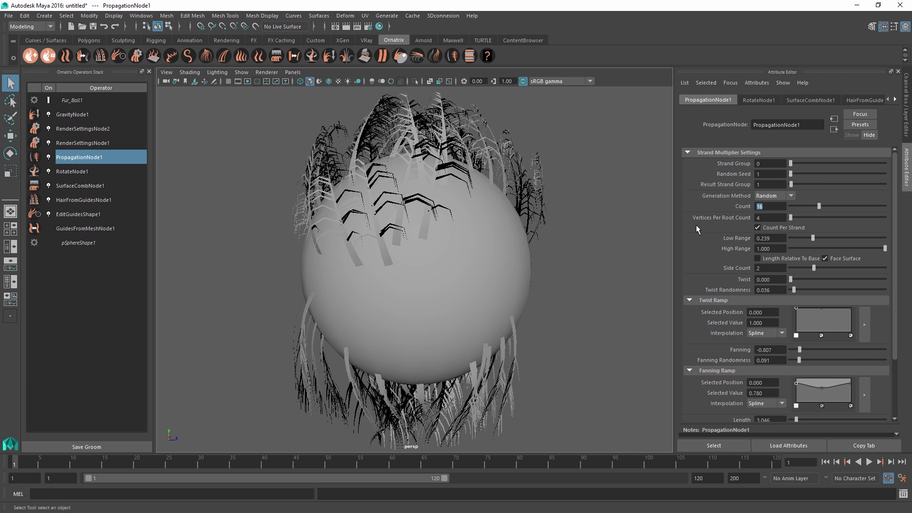
pyautogui.write('10')
pyautogui.press('Return')
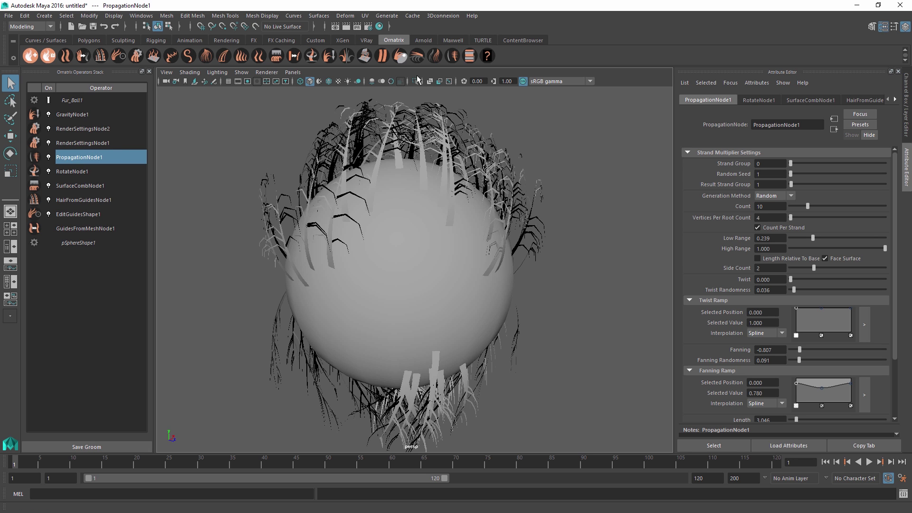
# Step: Add a second propagation operator that grows from strand group 1 and outputs to result strand group 2
pyautogui.click(453, 56)
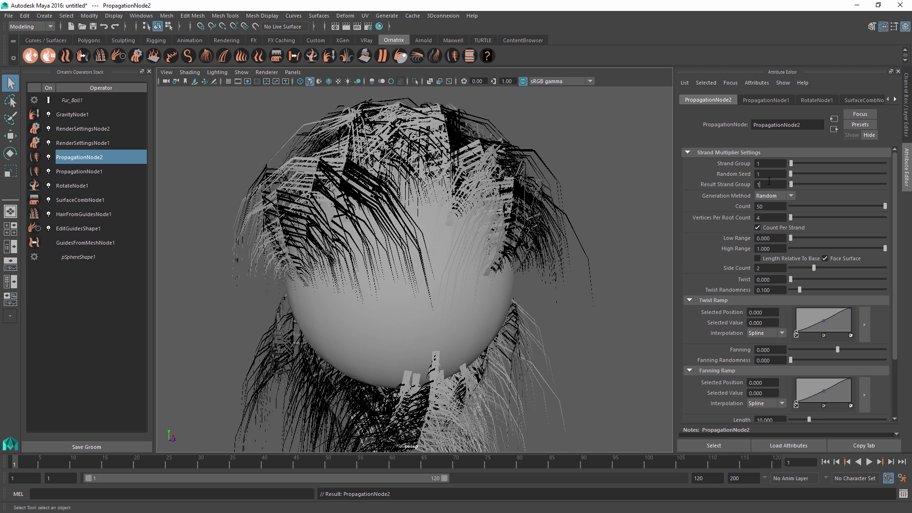
pyautogui.press('Return')
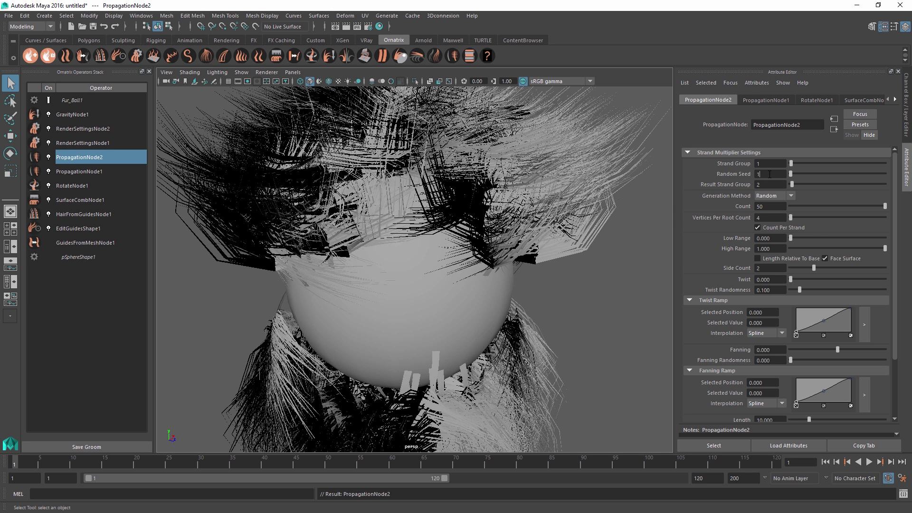
pyautogui.press('Return')
# Step: Set the second propagation operator's count to 7 and its length to 1.015
pyautogui.moveTo(826, 205); pyautogui.dragTo(802, 209)
pyautogui.scroll(-3, 812, 360)
pyautogui.moveTo(802, 363); pyautogui.dragTo(787, 371)
pyautogui.scroll(5, 416, 243)
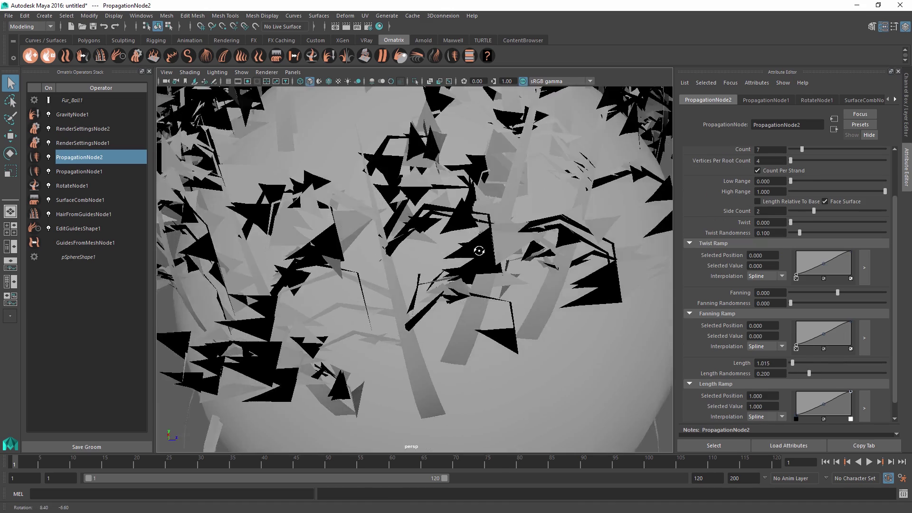
pyautogui.keyDown('alt'); pyautogui.moveTo(333, 266); pyautogui.dragTo(233, 280); pyautogui.keyUp('alt')
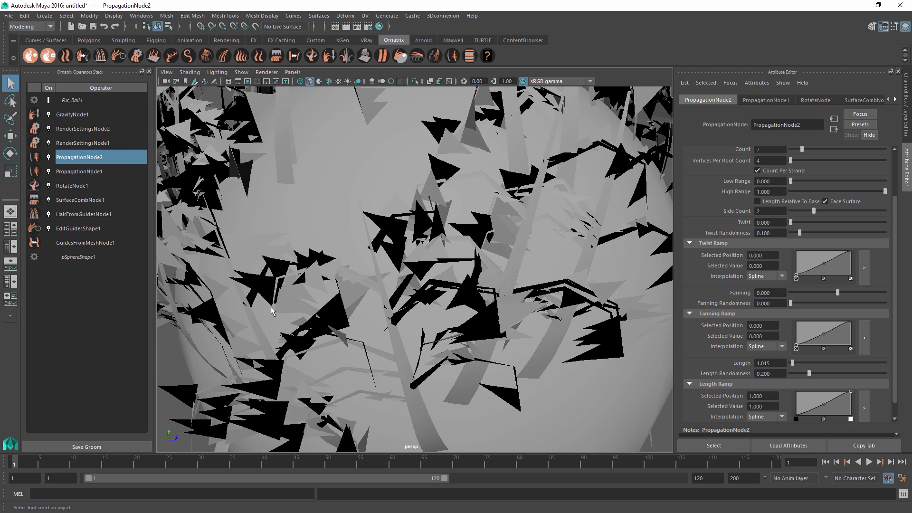
# Step: Add a render settings operator above the second propagation, assigned to strand group 2 with a radius of 0.014
pyautogui.click(137, 56)
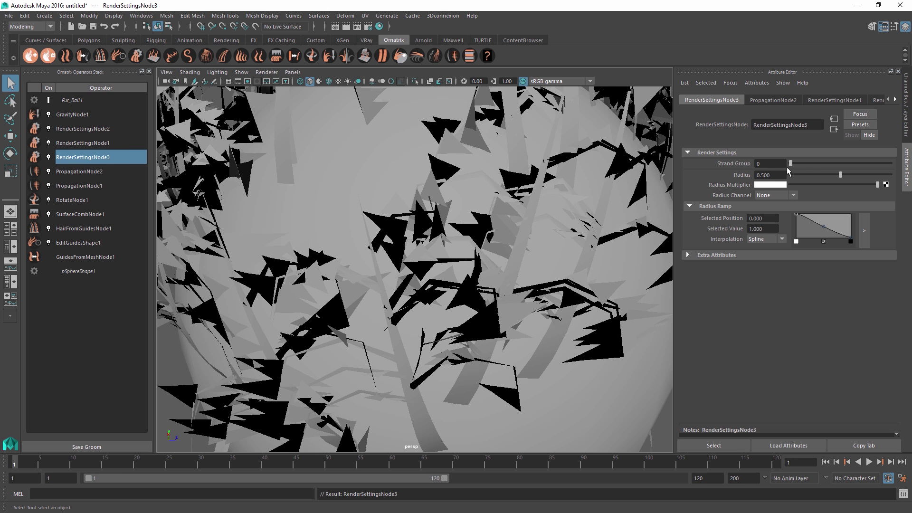
pyautogui.moveTo(801, 177); pyautogui.dragTo(793, 174)
pyautogui.write('2')
pyautogui.press('Return')
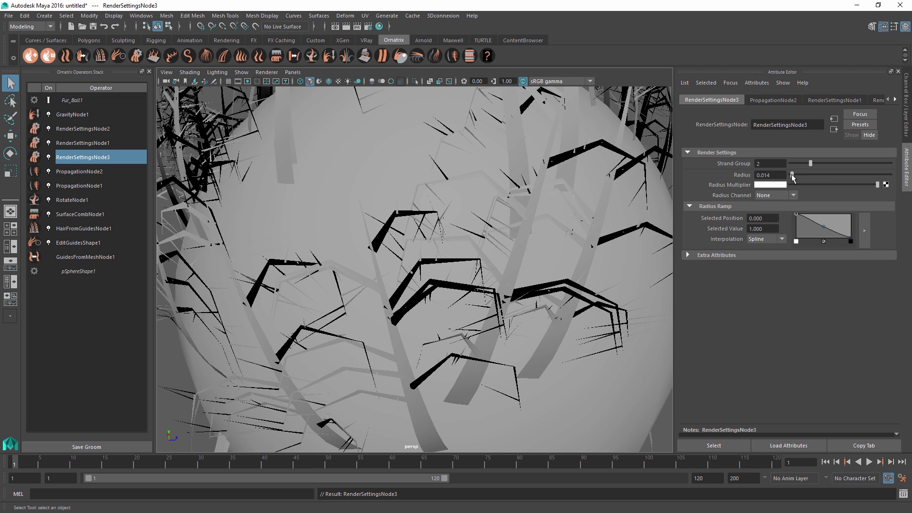
pyautogui.keyDown('alt'); pyautogui.moveTo(594, 310); pyautogui.dragTo(576, 312); pyautogui.keyUp('alt')
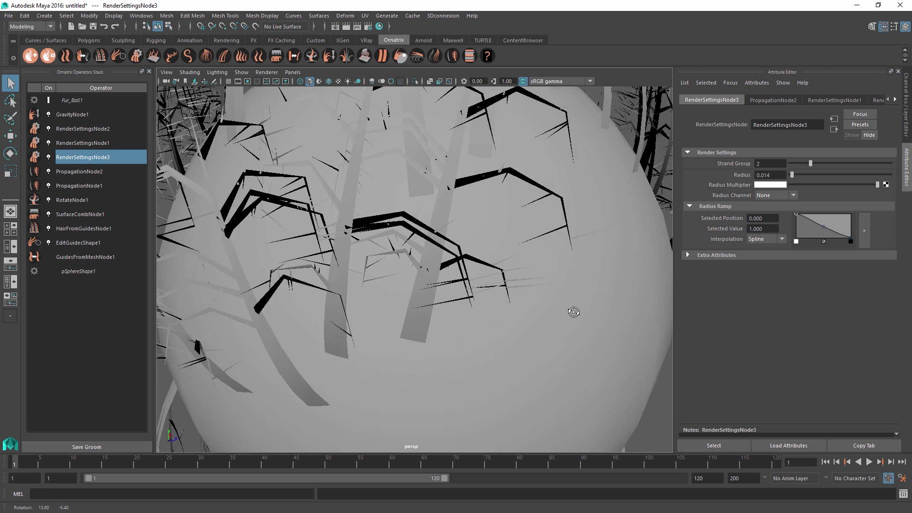
pyautogui.scroll(-8, 456, 204)
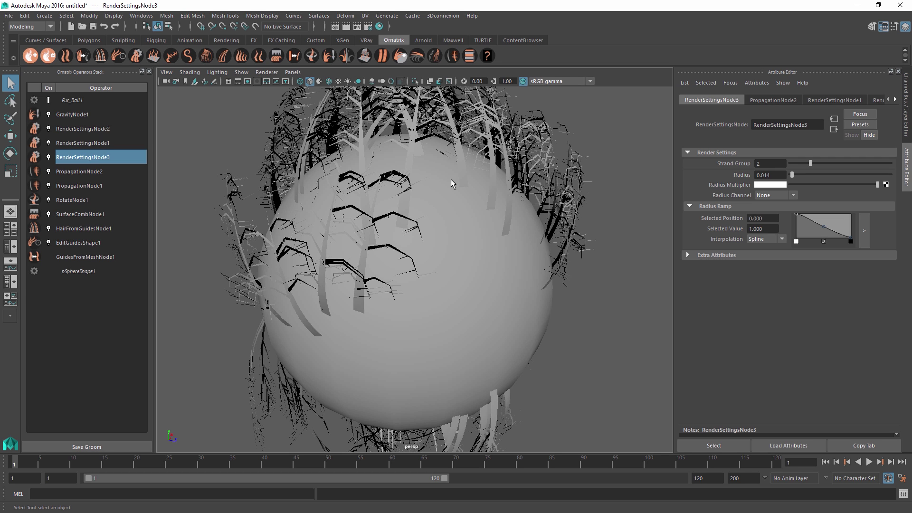
# Step: Open the eagle scene Eagle.mb from the recent files
pyautogui.click(10, 16)
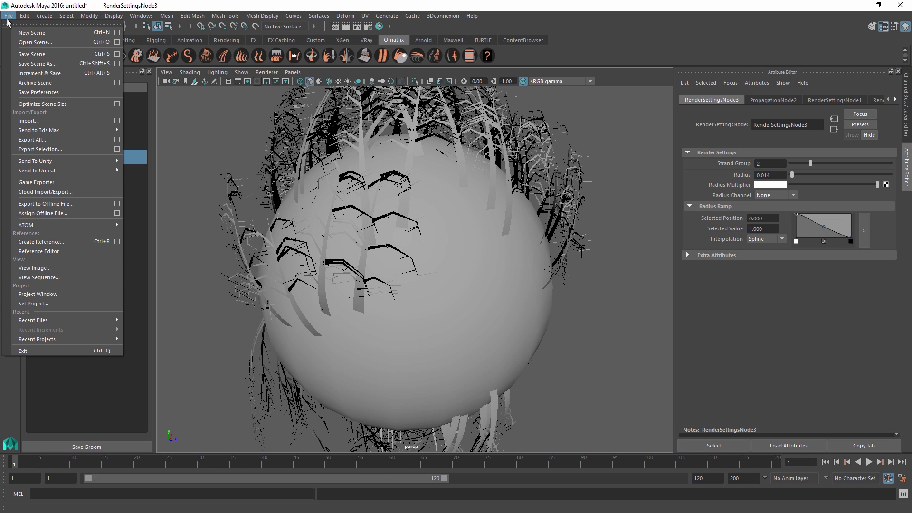
pyautogui.moveTo(59, 321)
pyautogui.click(198, 321)
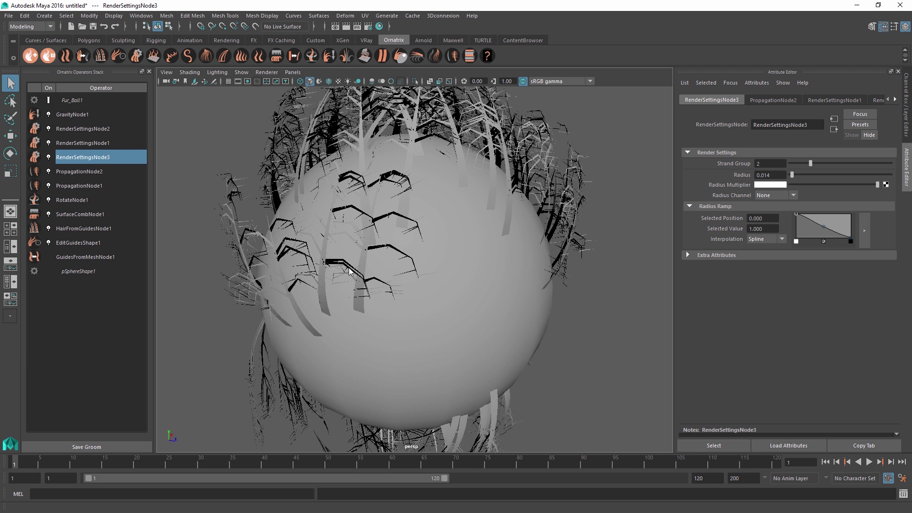
pyautogui.click(469, 265)
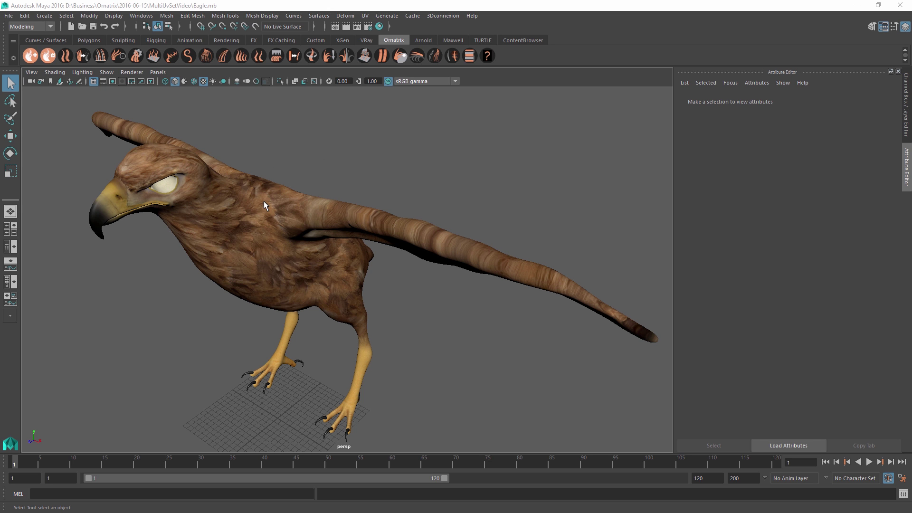
# Step: Load the Fur Ball groom onto the eagle mesh and set the guide length to 5.981
pyautogui.click(292, 275)
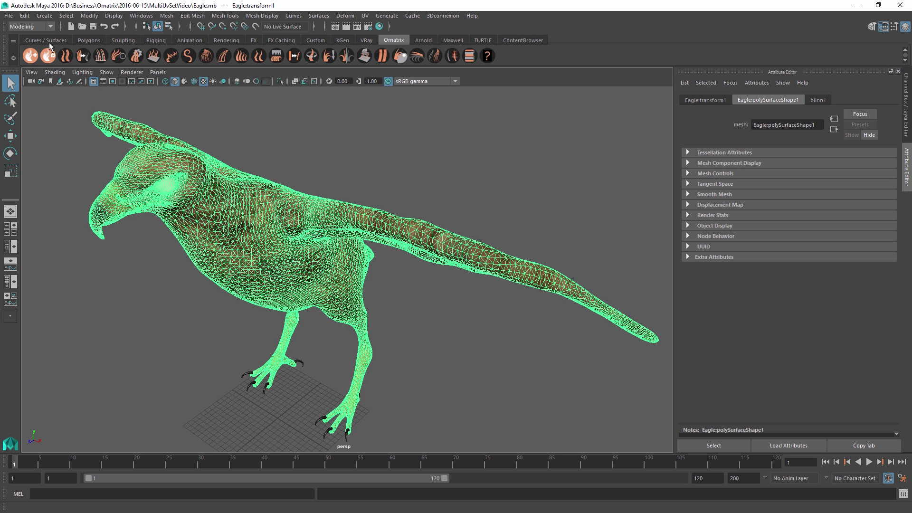
pyautogui.click(30, 56)
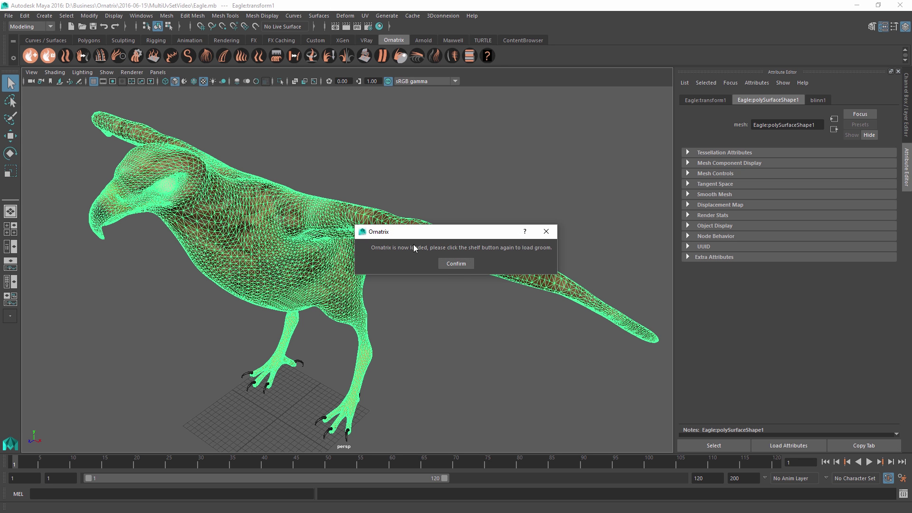
pyautogui.click(456, 264)
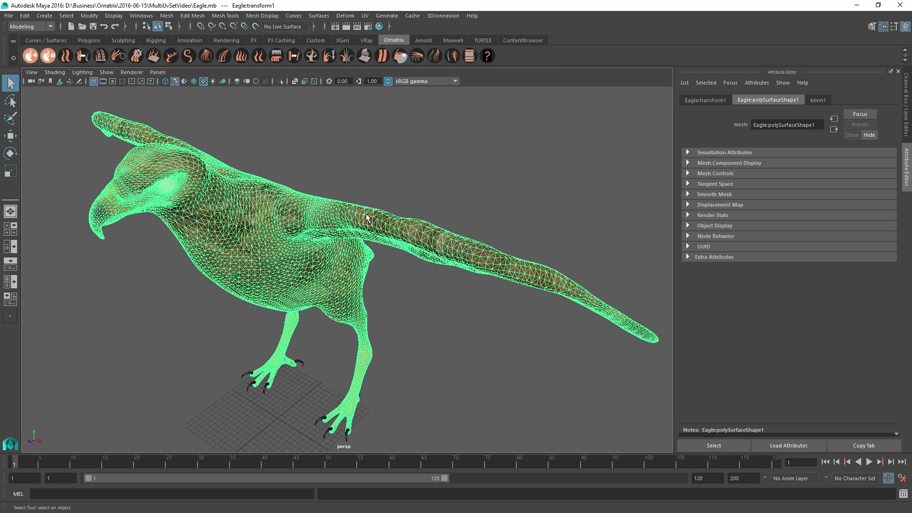
pyautogui.click(30, 56)
pyautogui.click(488, 320)
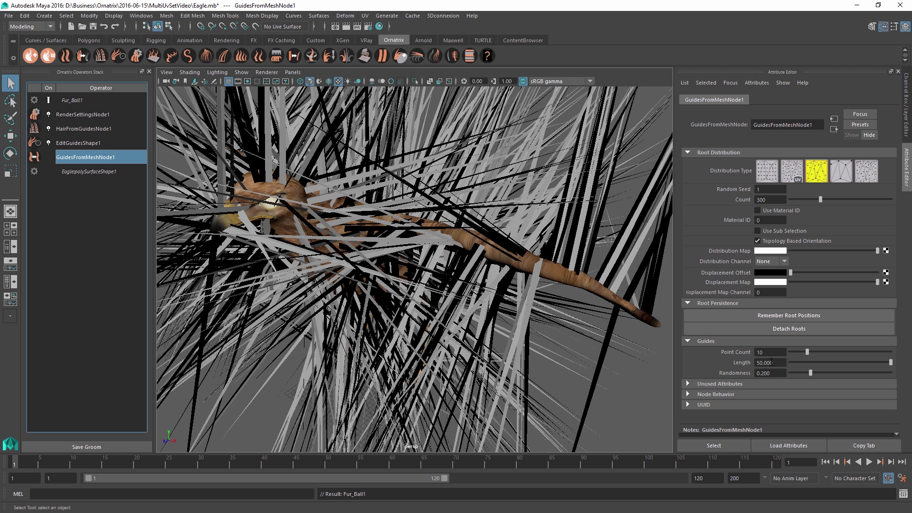
pyautogui.moveTo(802, 363); pyautogui.dragTo(802, 364)
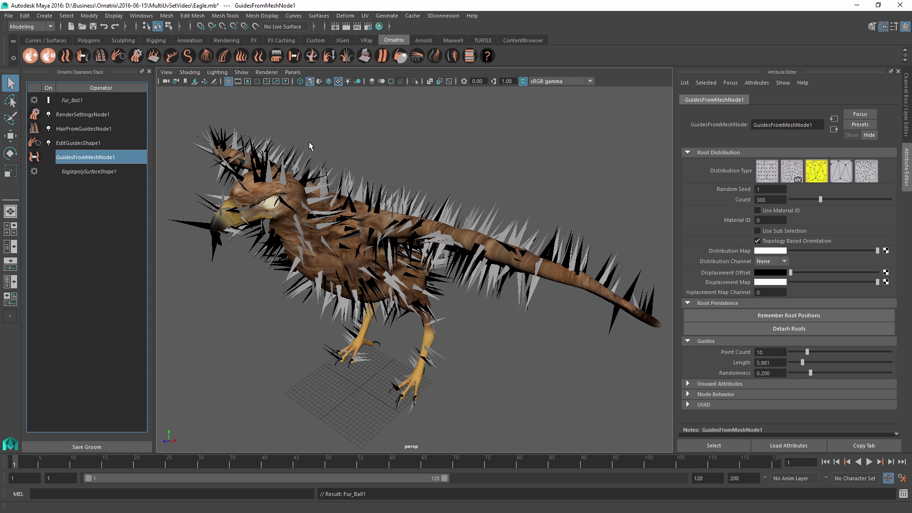
# Step: Set the hair's viewport count to 100 and its render radius to 0.196
pyautogui.click(81, 128)
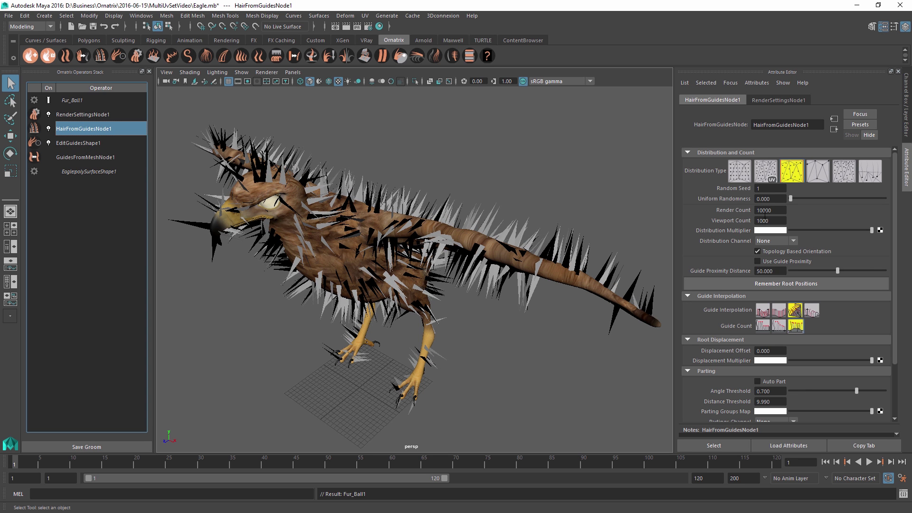
pyautogui.click(764, 221)
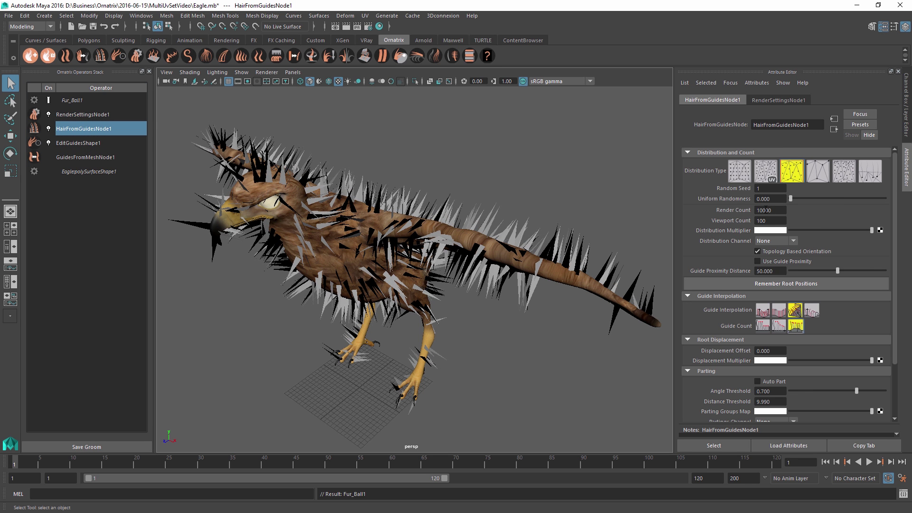
pyautogui.press('Return')
pyautogui.click(83, 114)
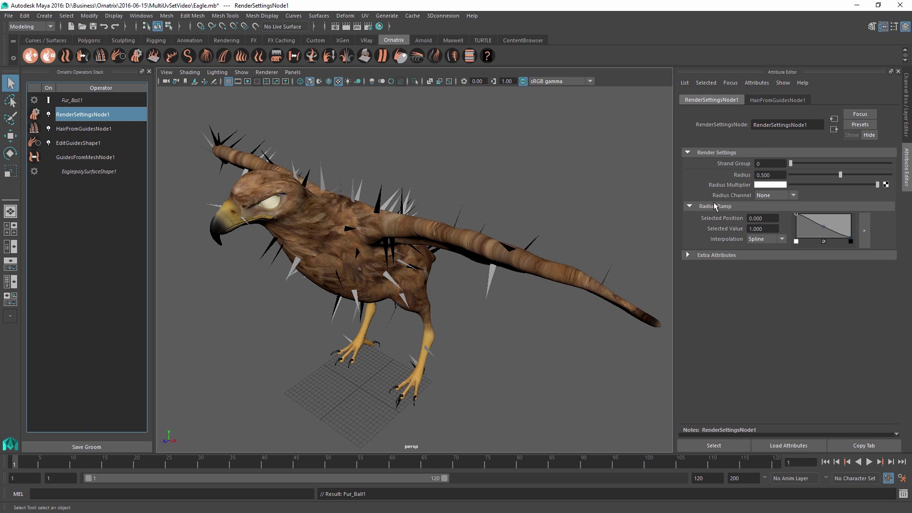
pyautogui.moveTo(824, 176); pyautogui.dragTo(810, 177)
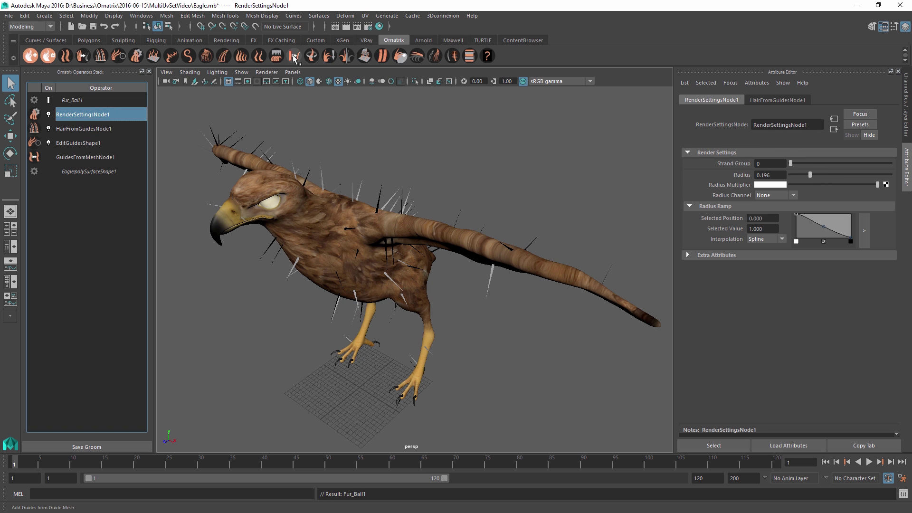
# Step: Add a Surface Comb operator and draw comb sinks down the eagle's back and across the nearer wing
pyautogui.click(275, 56)
pyautogui.keyDown('alt'); pyautogui.moveTo(309, 204); pyautogui.dragTo(274, 196); pyautogui.keyUp('alt')
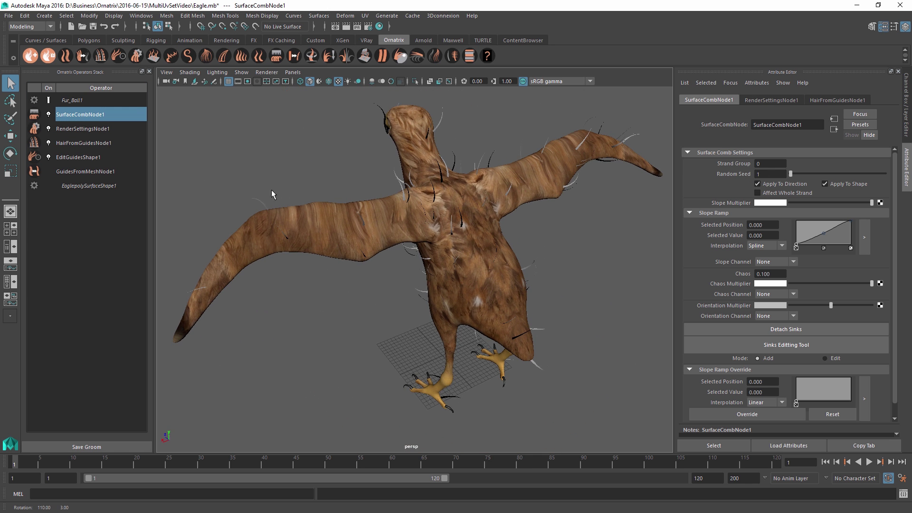
pyautogui.click(791, 350)
pyautogui.moveTo(453, 192); pyautogui.dragTo(499, 264)
pyautogui.moveTo(335, 244); pyautogui.dragTo(341, 266)
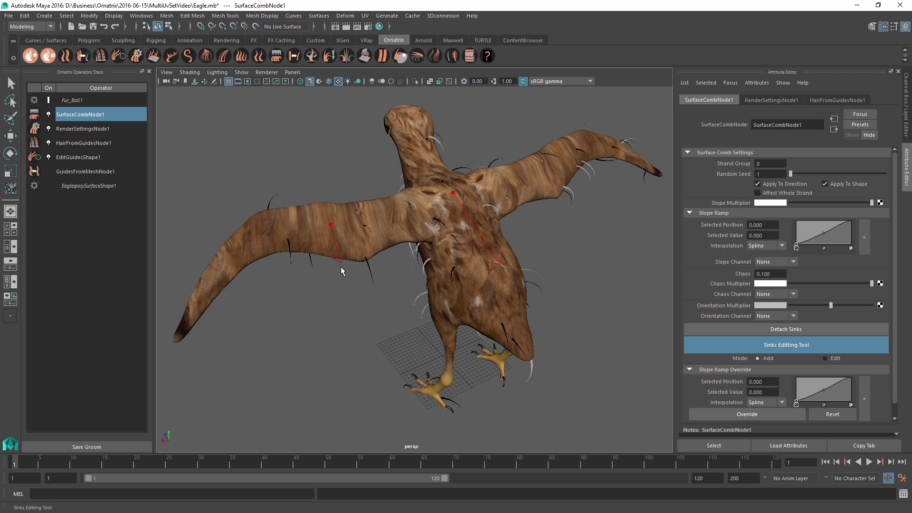
# Step: Draw a comb sink across the far wing and bend the slope ramp upward to 0.560 at position 0.322
pyautogui.moveTo(555, 164); pyautogui.dragTo(570, 210)
pyautogui.keyDown('alt'); pyautogui.moveTo(489, 213); pyautogui.dragTo(478, 208); pyautogui.keyUp('alt')
pyautogui.moveTo(822, 234); pyautogui.dragTo(812, 232)
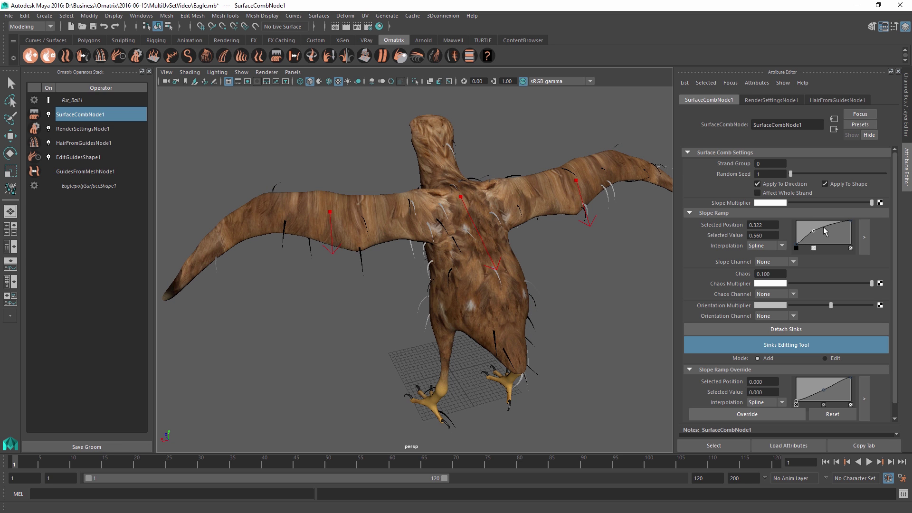
# Step: Add a strand propagation operator to the eagle's hair and set its count to 30
pyautogui.keyDown('alt'); pyautogui.moveTo(475, 214); pyautogui.dragTo(442, 171); pyautogui.keyUp('alt')
pyautogui.press('w')
pyautogui.scroll(3, 413, 206)
pyautogui.press('q')
pyautogui.click(451, 57)
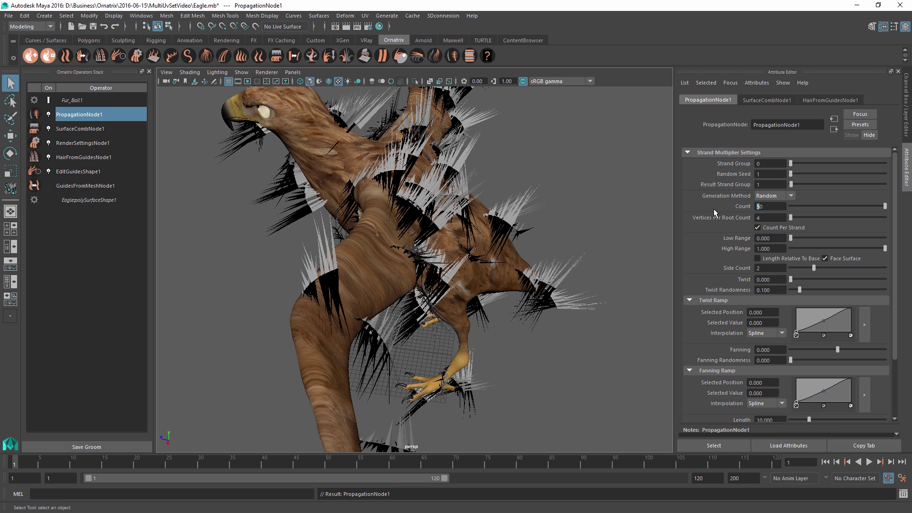
pyautogui.click(769, 217)
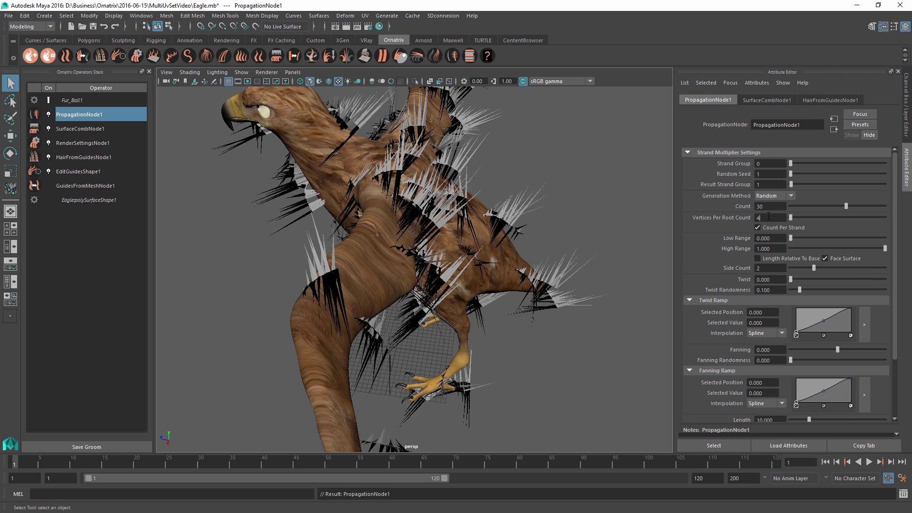
# Step: Set the propagated strands' length to 6.345 and their low range to 0.310
pyautogui.scroll(-4, 894, 326)
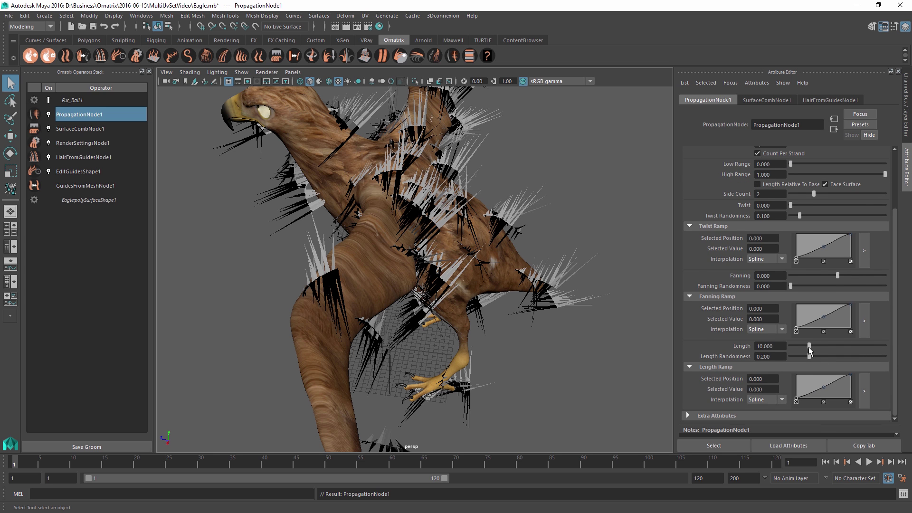
pyautogui.moveTo(809, 347); pyautogui.dragTo(800, 346)
pyautogui.scroll(2, 744, 249)
pyautogui.moveTo(791, 195); pyautogui.dragTo(818, 198)
pyautogui.scroll(-2, 897, 363)
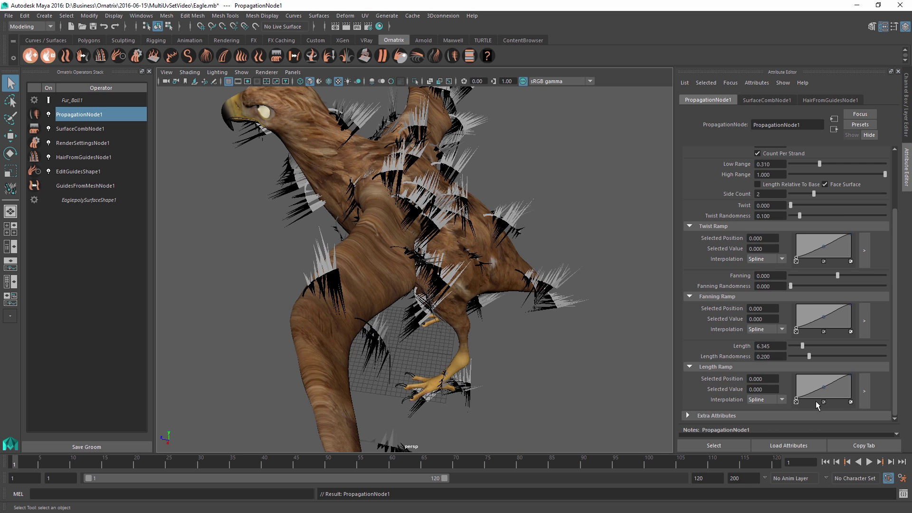
# Step: Shape the propagation length ramp into a hump tapering at both ends and reduce the length to 4.569
pyautogui.moveTo(825, 391); pyautogui.dragTo(853, 399)
pyautogui.click(841, 382)
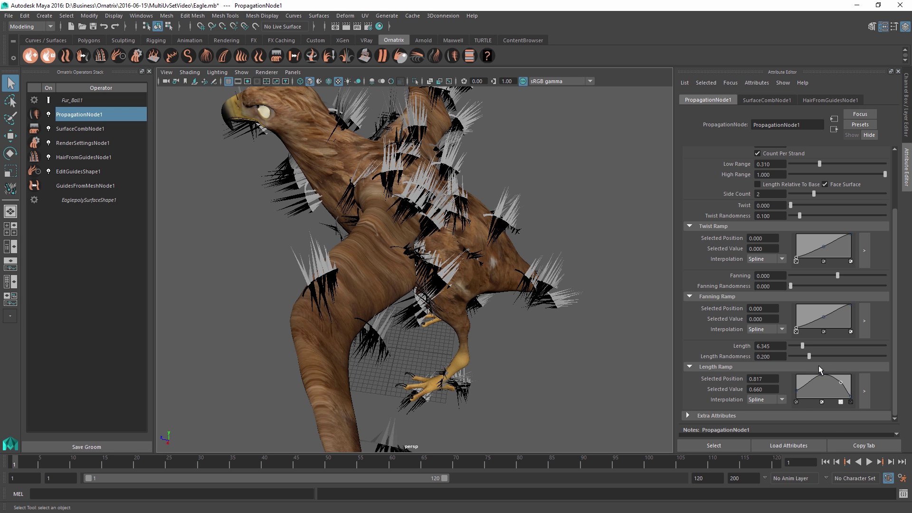
pyautogui.moveTo(804, 347); pyautogui.dragTo(801, 347)
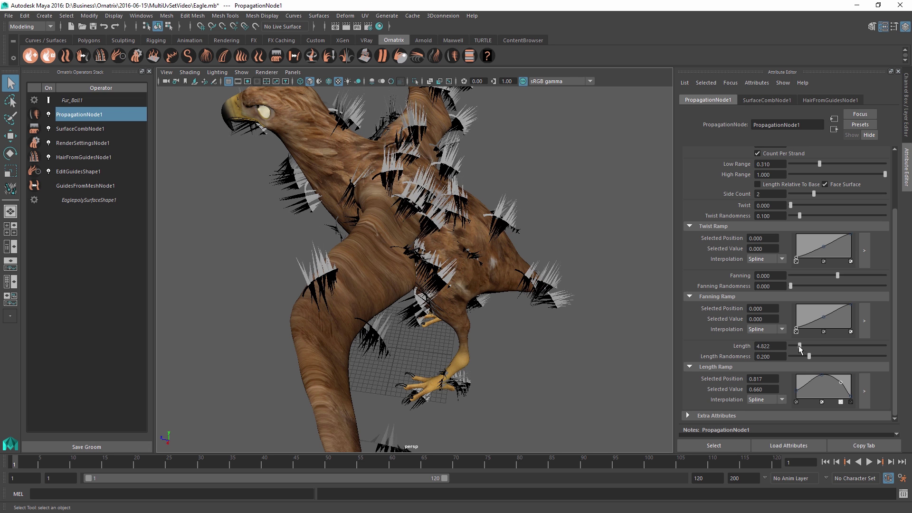
pyautogui.moveTo(808, 387); pyautogui.dragTo(821, 381)
# Step: Set fanning to -0.766 with 0.117 randomness, raise the fanning ramp's start to 0.640, and shorten the length to 3.299
pyautogui.moveTo(839, 275); pyautogui.dragTo(801, 281)
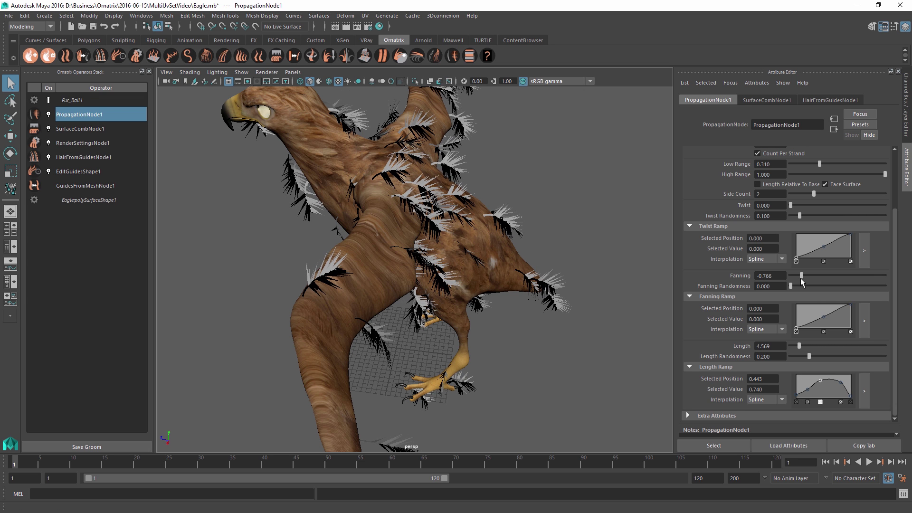
pyautogui.moveTo(823, 247); pyautogui.dragTo(827, 246)
pyautogui.click(815, 317)
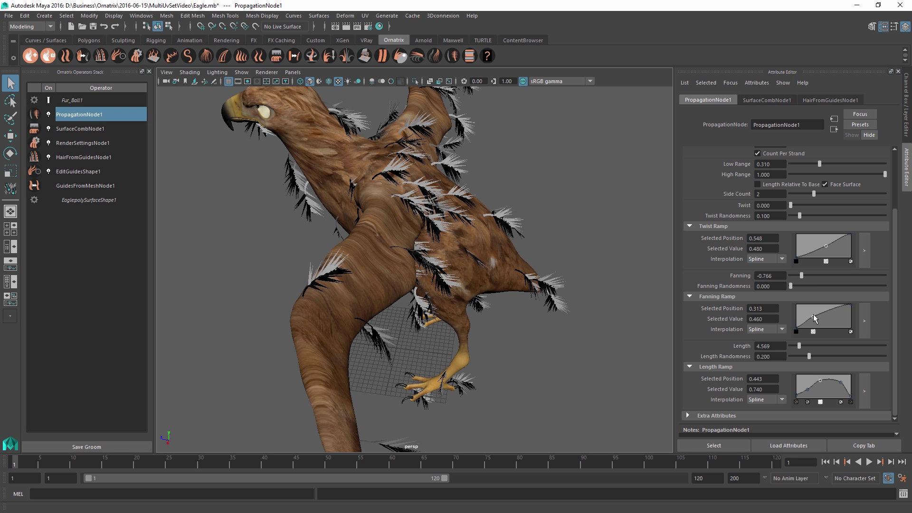
pyautogui.moveTo(815, 317); pyautogui.dragTo(797, 313)
pyautogui.click(797, 331)
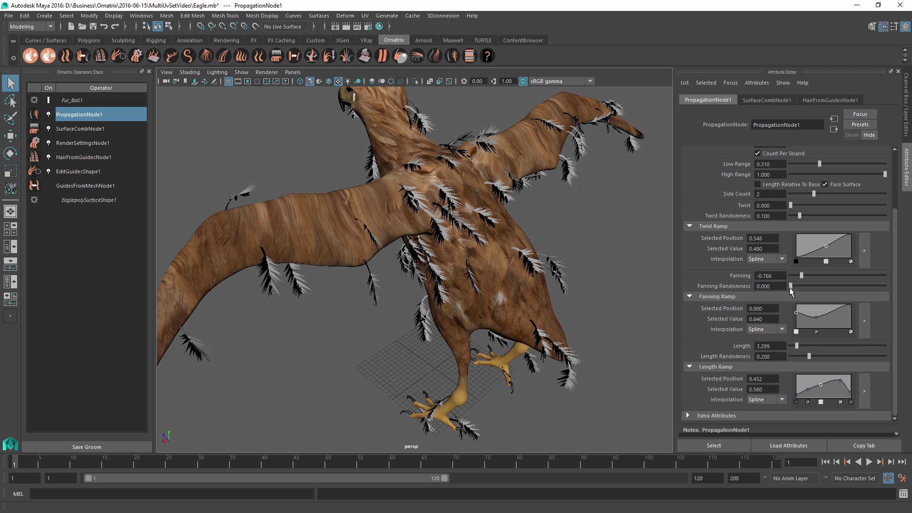
pyautogui.moveTo(791, 286); pyautogui.dragTo(801, 292)
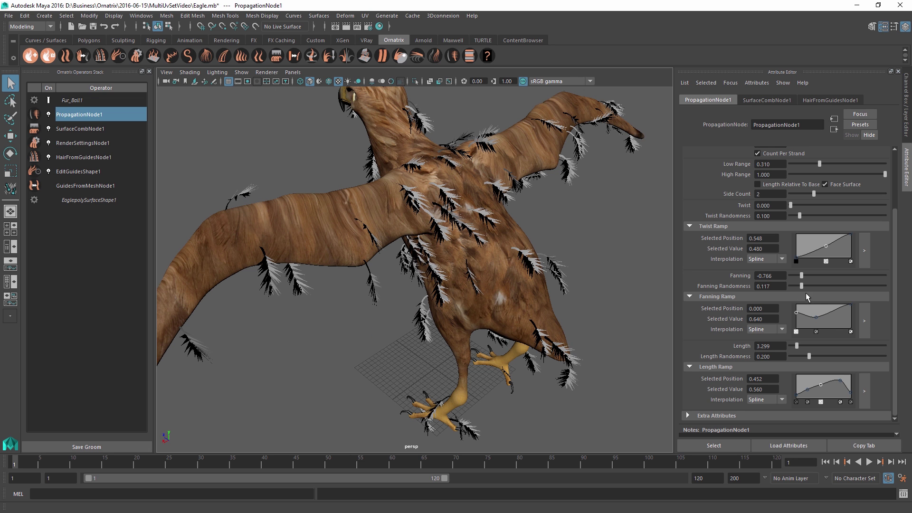
# Step: Insert a Rotate operator directly above the Surface Comb operator and enable Orient Based On Strand Shape
pyautogui.click(70, 131)
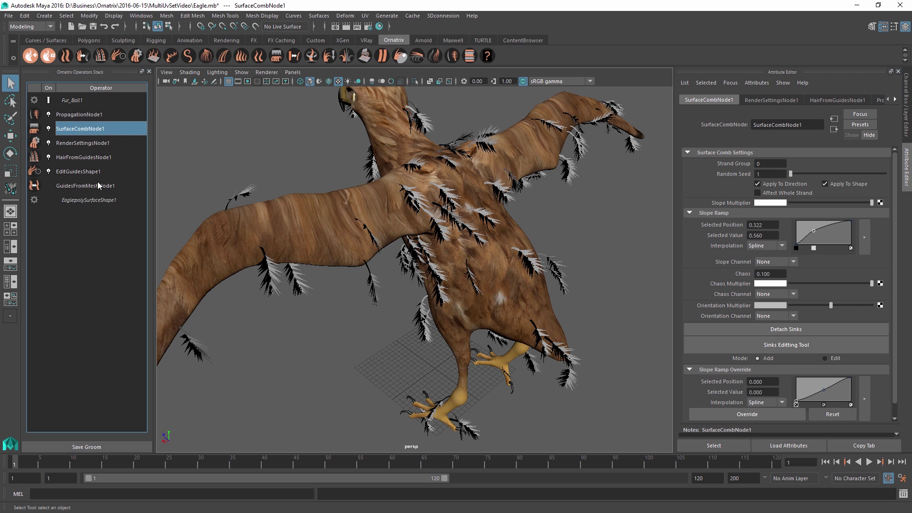
pyautogui.click(310, 57)
pyautogui.click(787, 184)
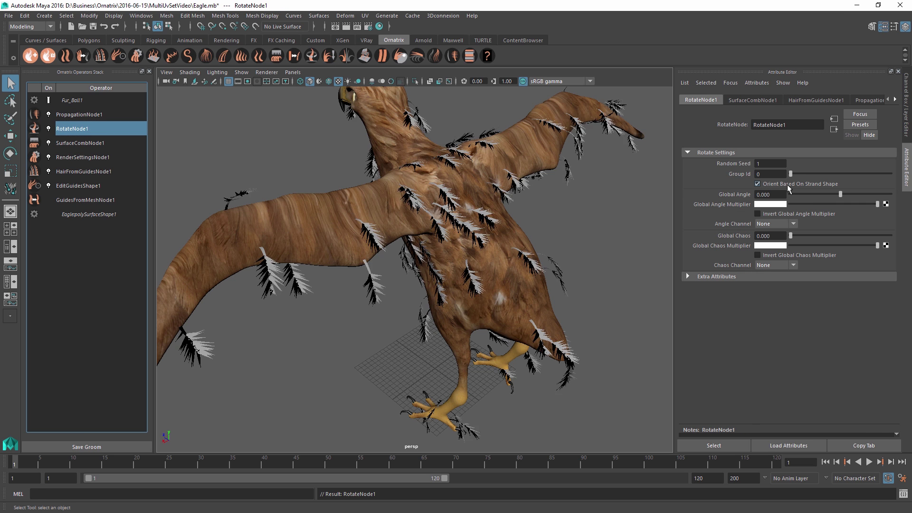
pyautogui.keyDown('alt'); pyautogui.moveTo(419, 238); pyautogui.dragTo(457, 224); pyautogui.keyUp('alt')
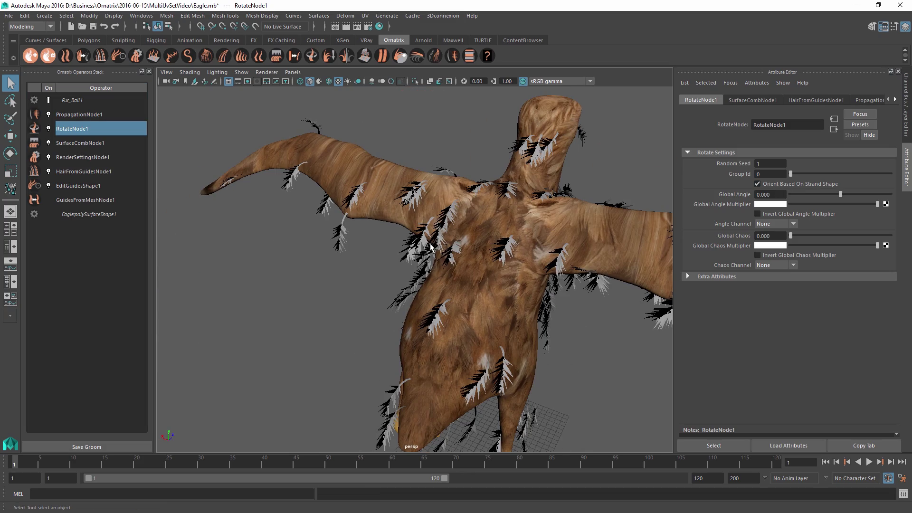
pyautogui.keyDown('alt'); pyautogui.moveTo(478, 298); pyautogui.dragTo(771, 297); pyautogui.keyUp('alt')
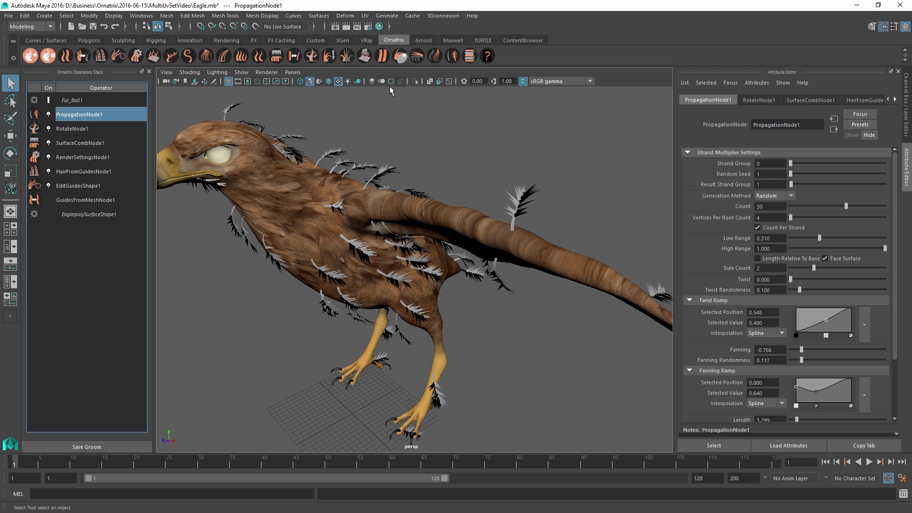
# Step: Add a second Render Settings operator on top of the stack and move the first one above the propagation operator
pyautogui.click(136, 56)
pyautogui.moveTo(83, 171); pyautogui.dragTo(97, 129)
pyautogui.click(105, 115)
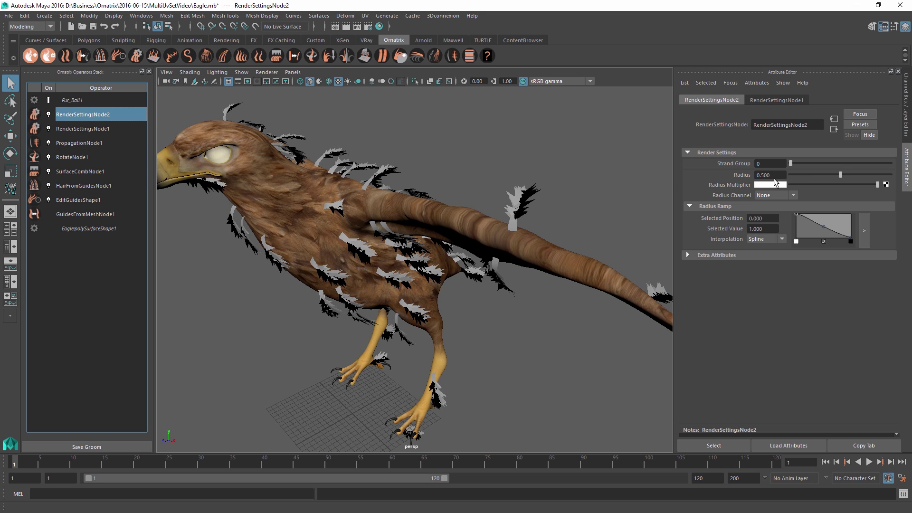
# Step: Assign the topmost Render Settings operator to strand group 1 and reduce its radius to about 0.07
pyautogui.click(771, 164)
pyautogui.write('1')
pyautogui.click(778, 174)
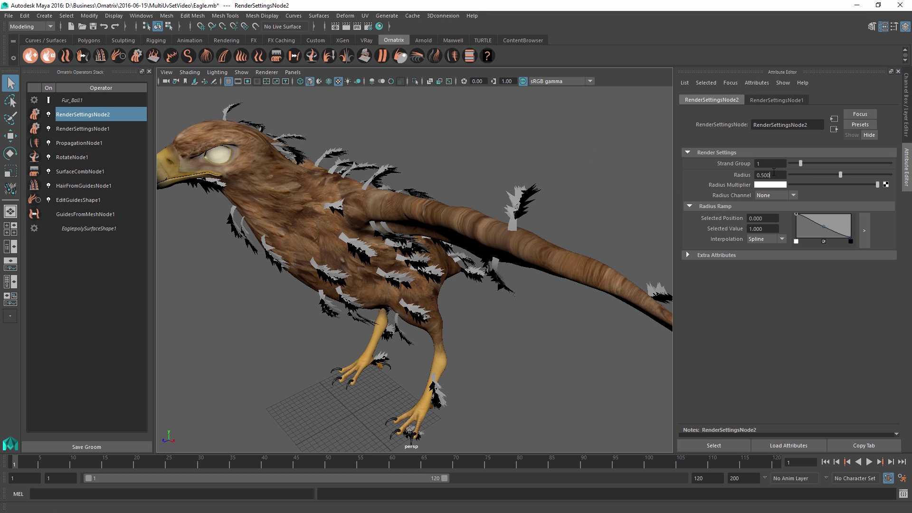
pyautogui.moveTo(836, 173); pyautogui.dragTo(797, 176)
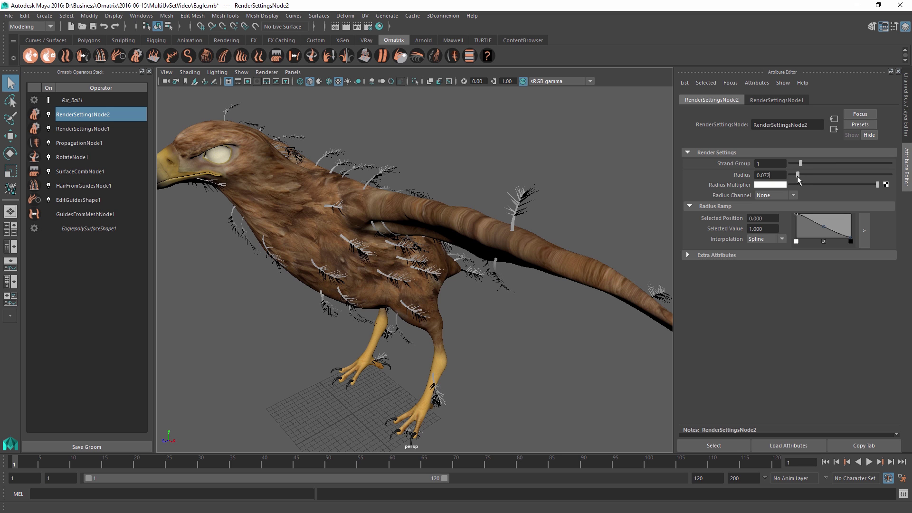
pyautogui.moveTo(797, 175); pyautogui.dragTo(799, 176)
# Step: Raise the viewport count of the Hair From Guides operator to 1000
pyautogui.click(87, 190)
pyautogui.click(771, 220)
pyautogui.press('Return')
pyautogui.keyDown('alt'); pyautogui.moveTo(475, 238); pyautogui.dragTo(440, 258); pyautogui.keyUp('alt')
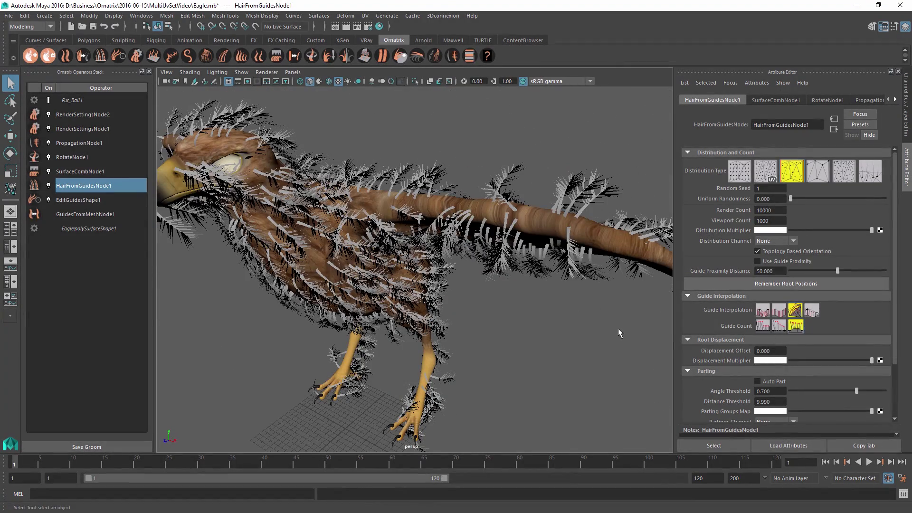
# Step: Assign the eagle's existing textured material to the Fur_Ball1 hair object
pyautogui.click(384, 179)
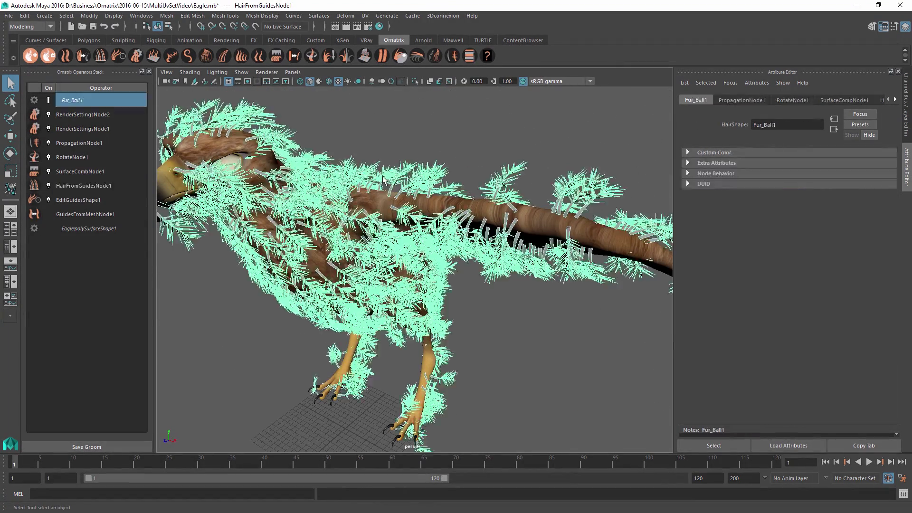
pyautogui.moveTo(384, 180); pyautogui.dragTo(445, 393, button='right')
pyautogui.click(531, 319)
# Step: Examine the textured feathers on the eagle's head, body and wings from several angles
pyautogui.keyDown('alt'); pyautogui.moveTo(523, 272); pyautogui.dragTo(571, 262); pyautogui.keyUp('alt')
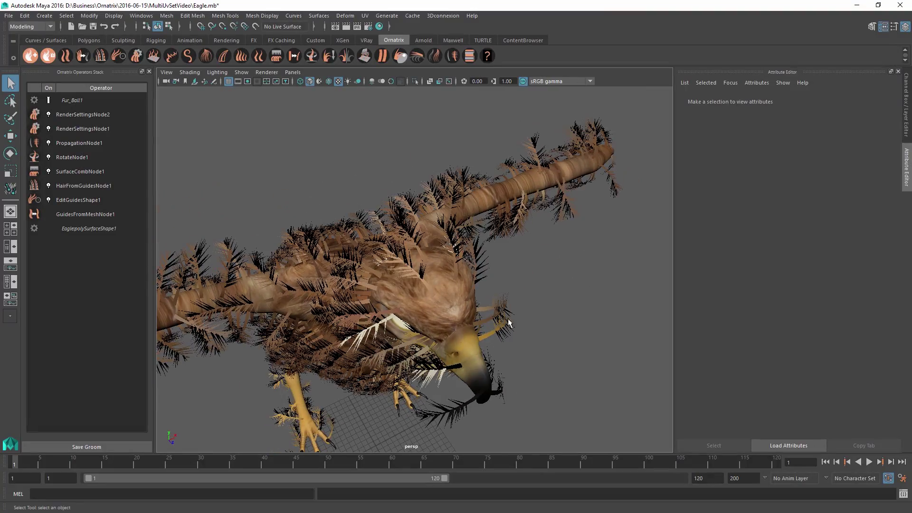
pyautogui.keyDown('alt'); pyautogui.moveTo(490, 241); pyautogui.dragTo(375, 259); pyautogui.keyUp('alt')
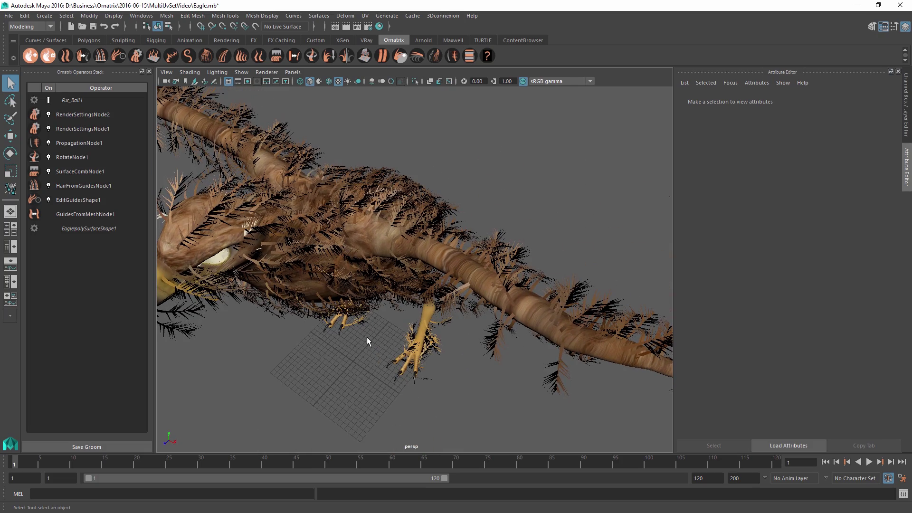
pyautogui.keyDown('alt'); pyautogui.moveTo(358, 355); pyautogui.dragTo(410, 267); pyautogui.keyUp('alt')
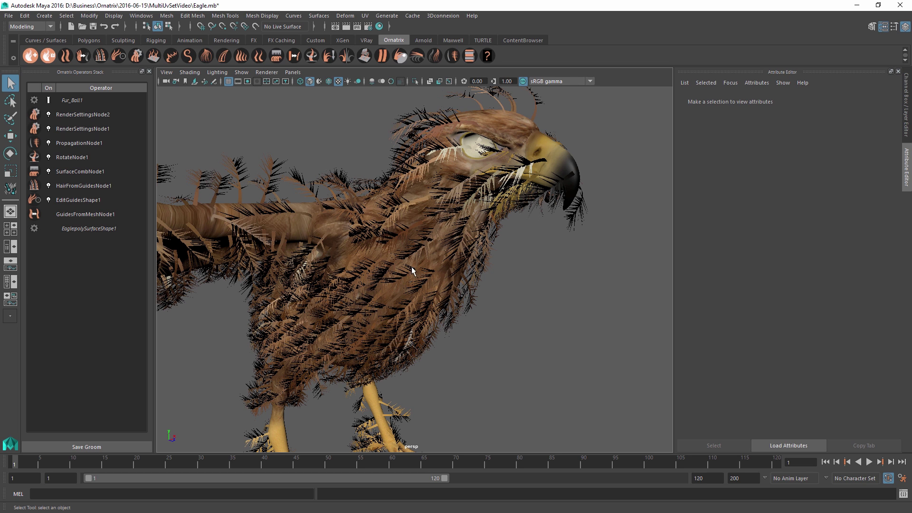
pyautogui.keyDown('alt'); pyautogui.moveTo(437, 263); pyautogui.dragTo(443, 282); pyautogui.keyUp('alt')
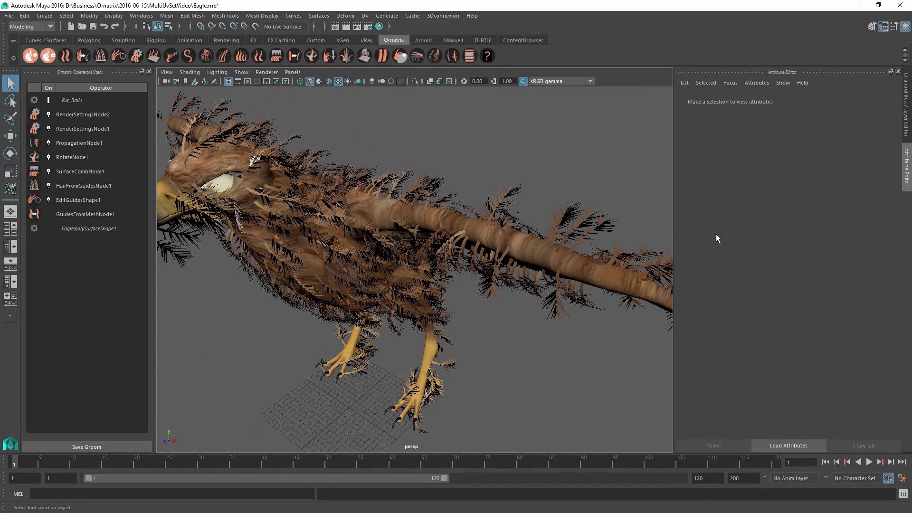